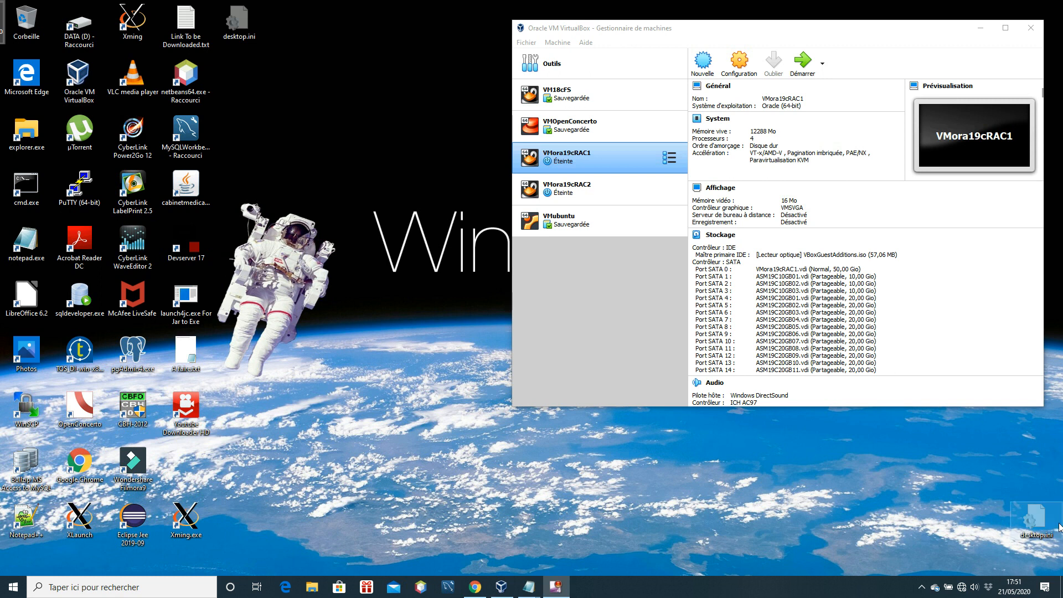
Open the storage settings of VMora19cRAC1 and start adding a hard disk to its SATA controller
{"action": "left_click", "coordinate": [580, 204]}
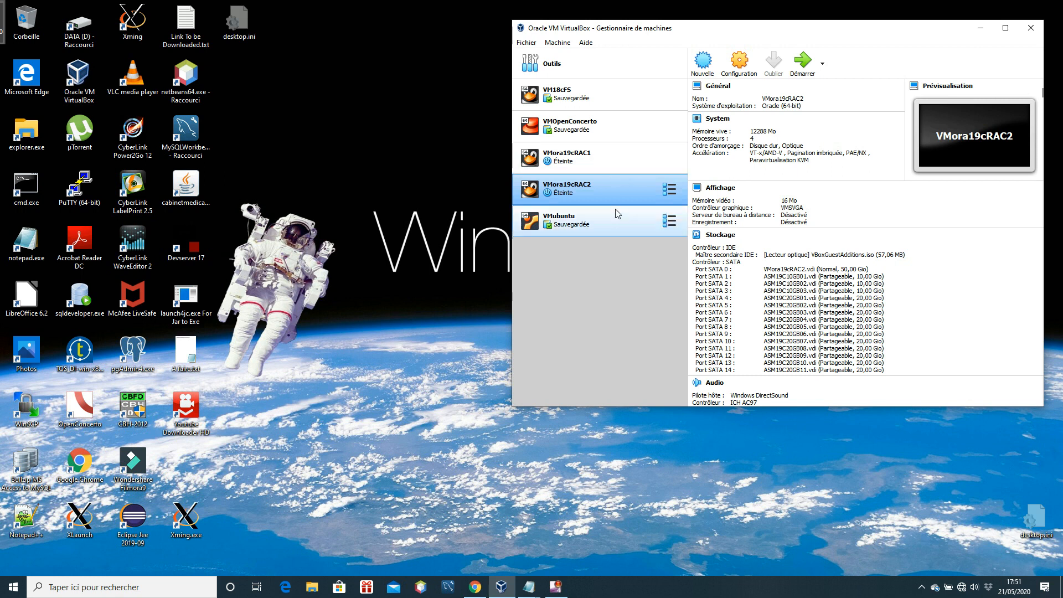
{"action": "left_click", "coordinate": [603, 165]}
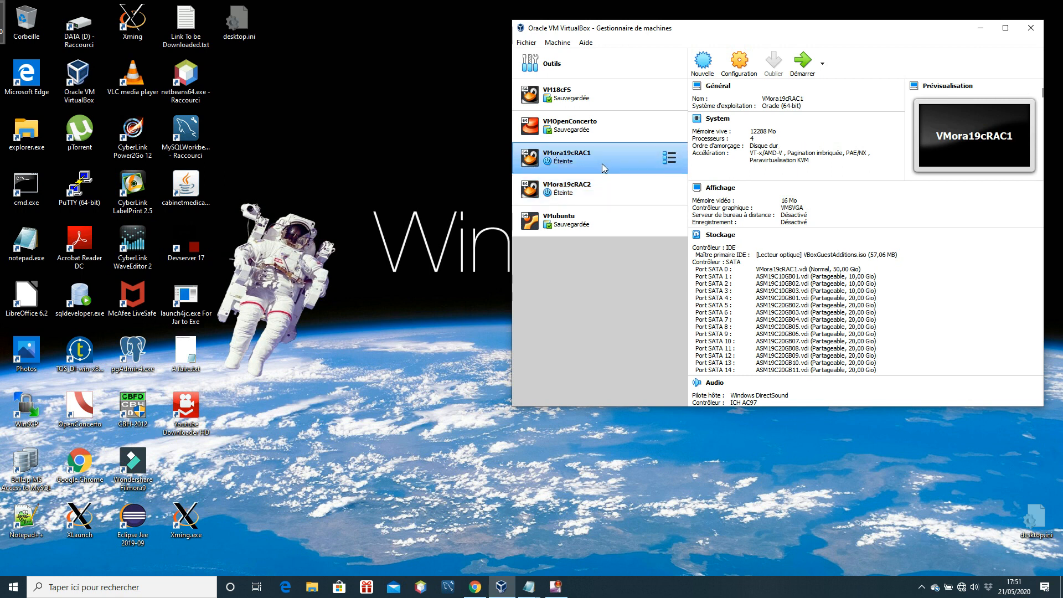
{"action": "left_click", "coordinate": [721, 237]}
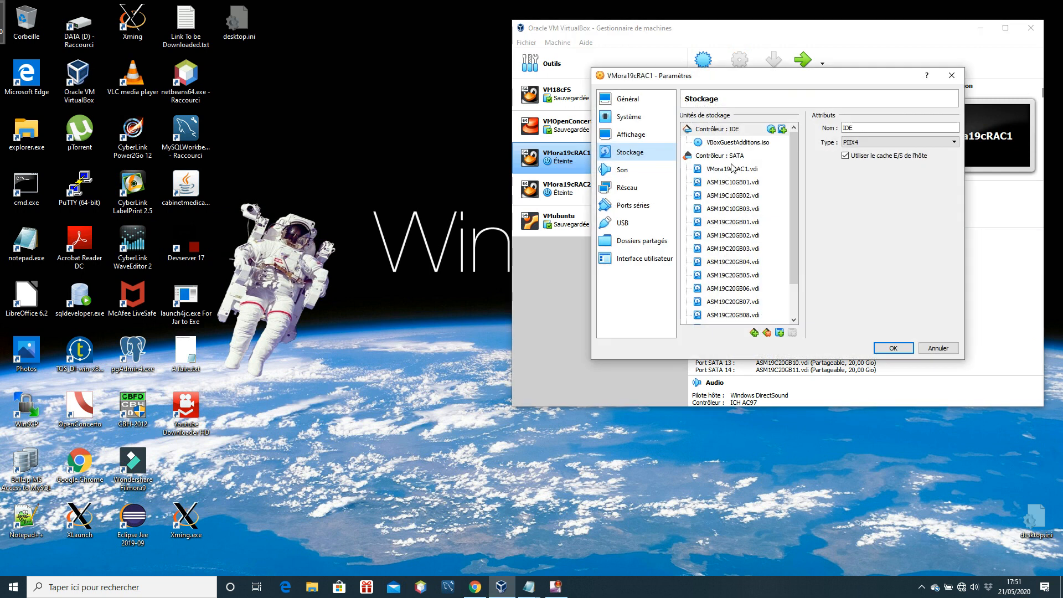
{"action": "left_click", "coordinate": [743, 157]}
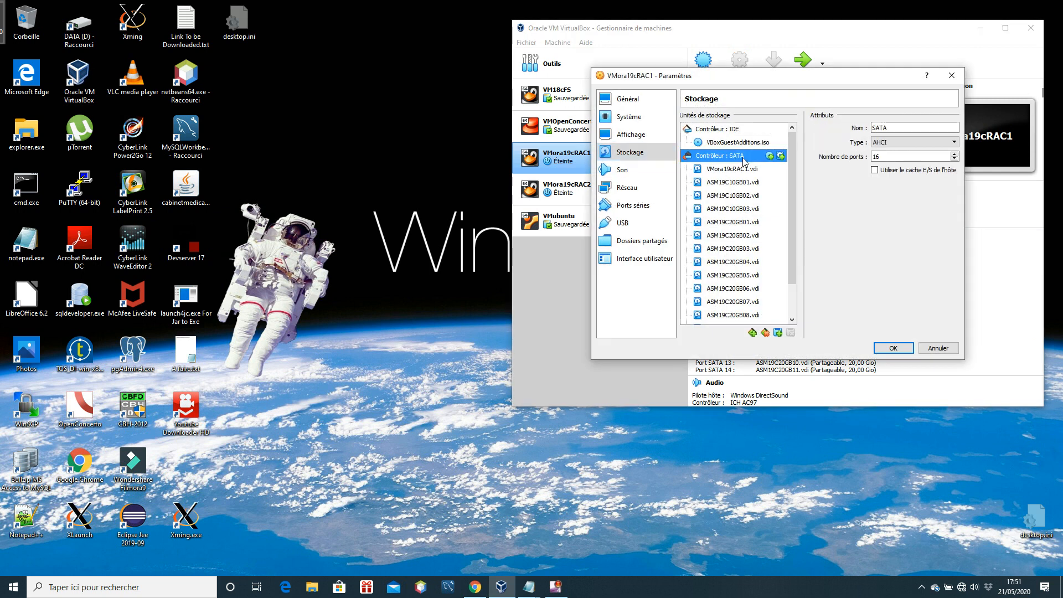
{"action": "left_click", "coordinate": [780, 156]}
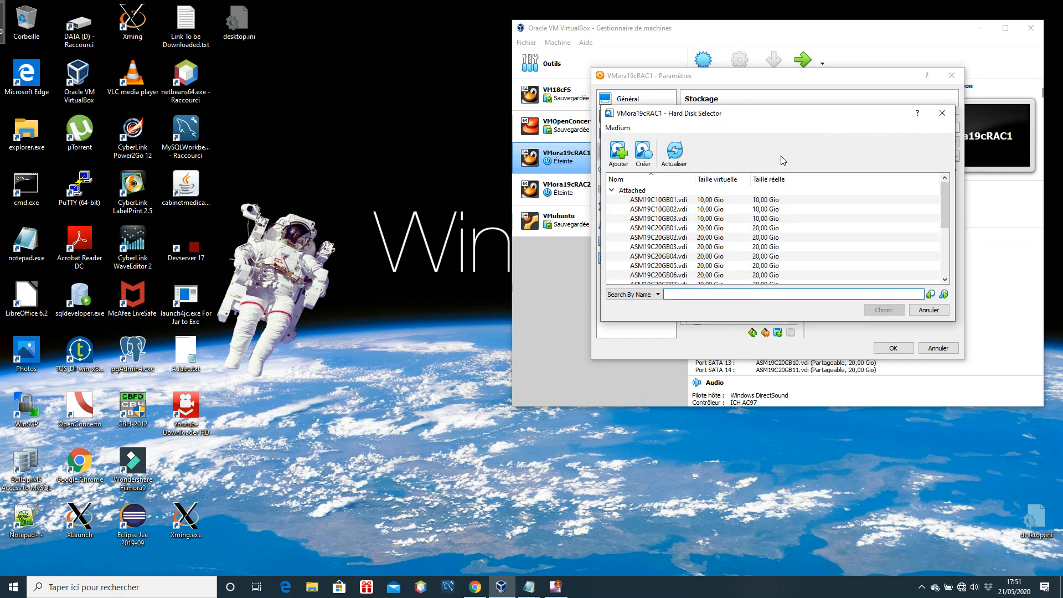
Start creating a new virtual hard disk in VDI format with a fixed size (Taille fixe)
{"action": "left_click", "coordinate": [645, 167]}
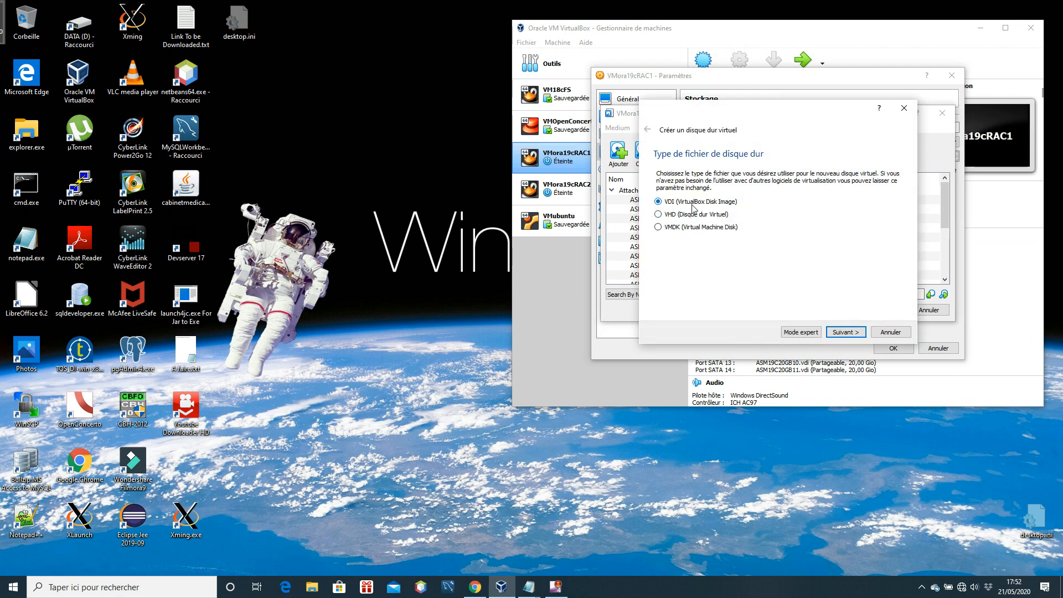
{"action": "left_click", "coordinate": [847, 332]}
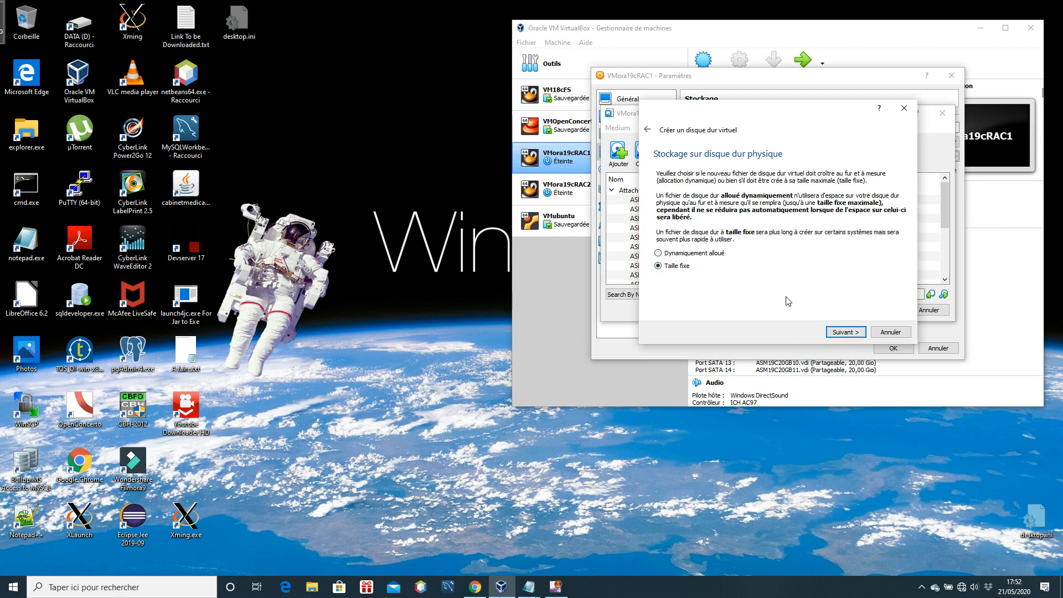
{"action": "left_click", "coordinate": [845, 332]}
{"action": "left_click", "coordinate": [886, 234]}
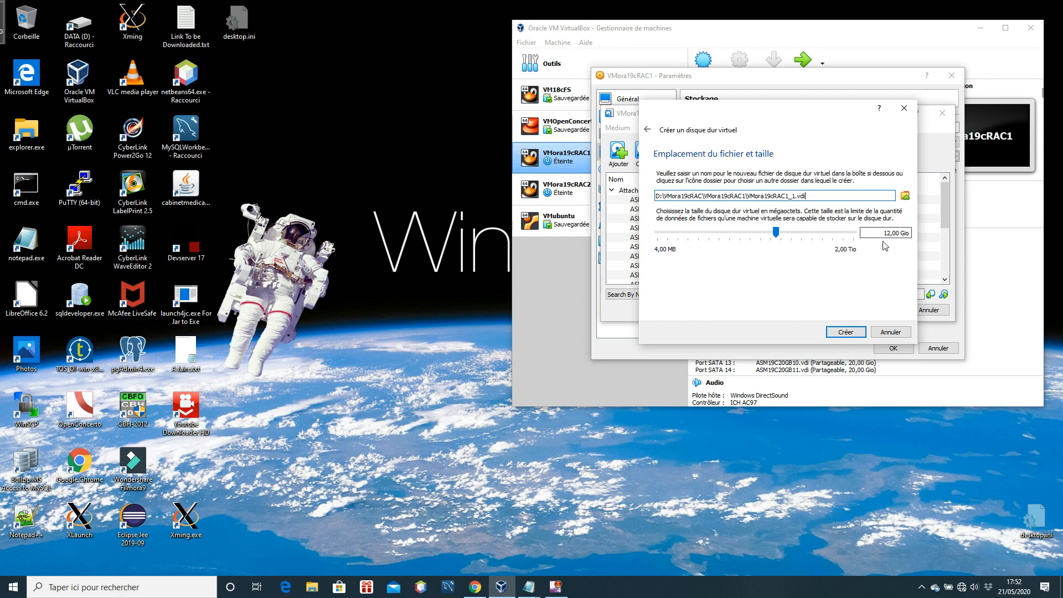
Set the new disk's file to ASM19C20GB12_DEMO.vdi in the D:\VMora19cRAC\SharedDisks folder
{"action": "left_click", "coordinate": [905, 197]}
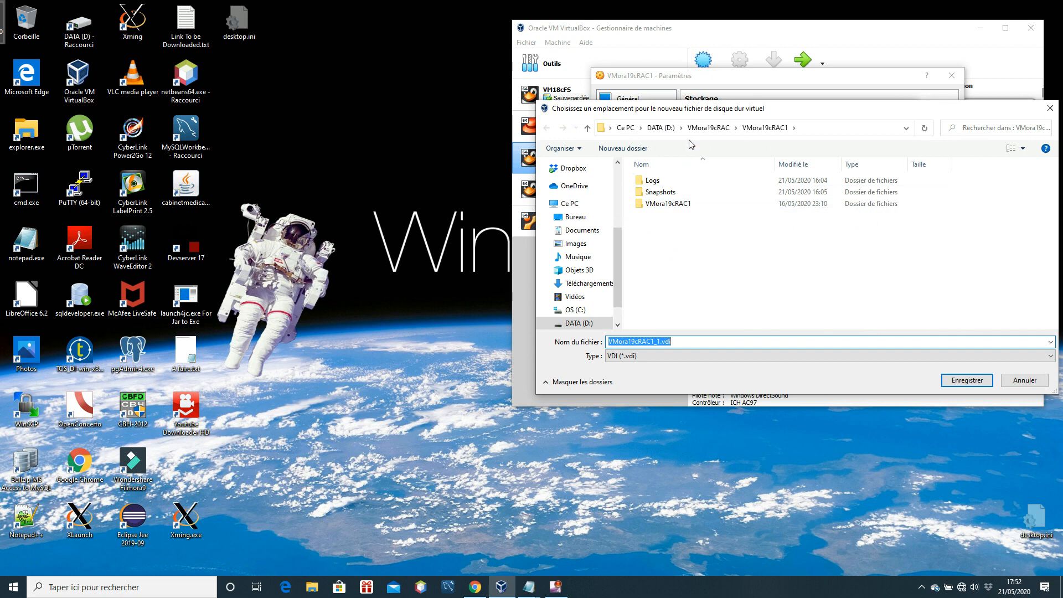
{"action": "left_click", "coordinate": [710, 128]}
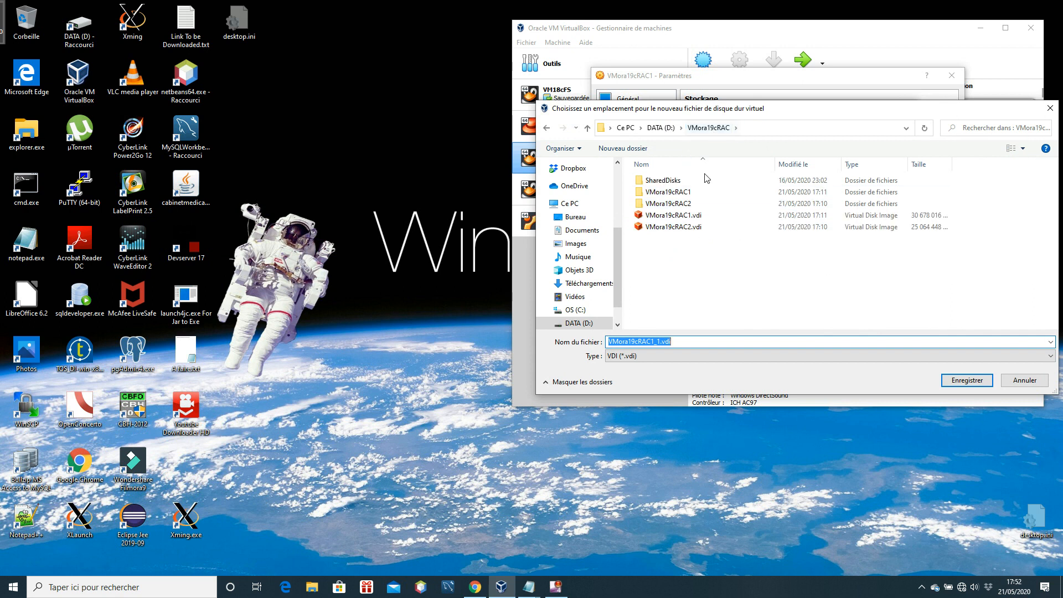
{"action": "double_click", "coordinate": [675, 183]}
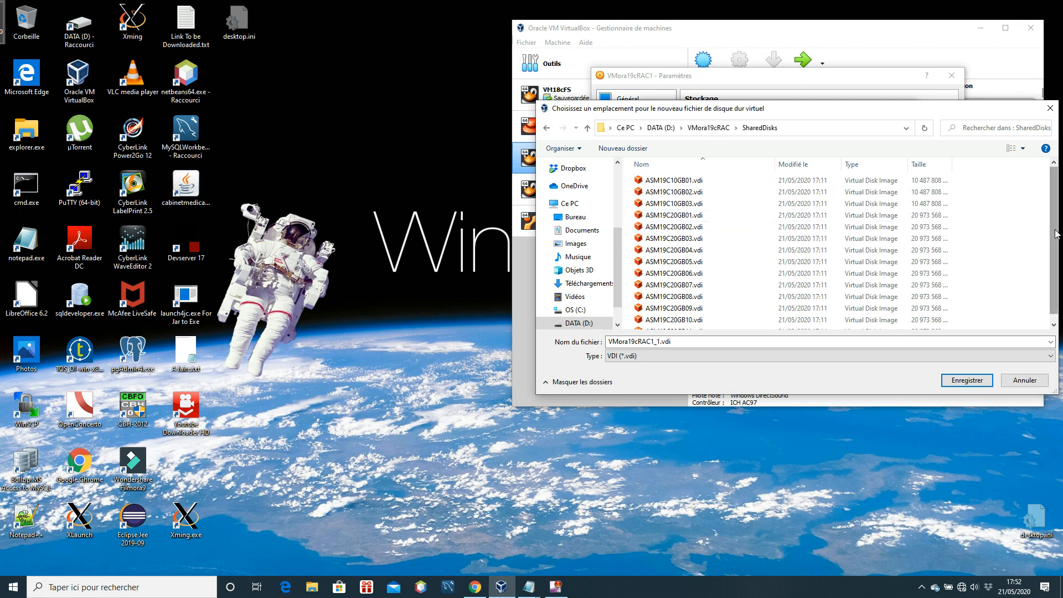
{"action": "left_click_drag", "start_coordinate": [1056, 233], "coordinate": [1056, 244]}
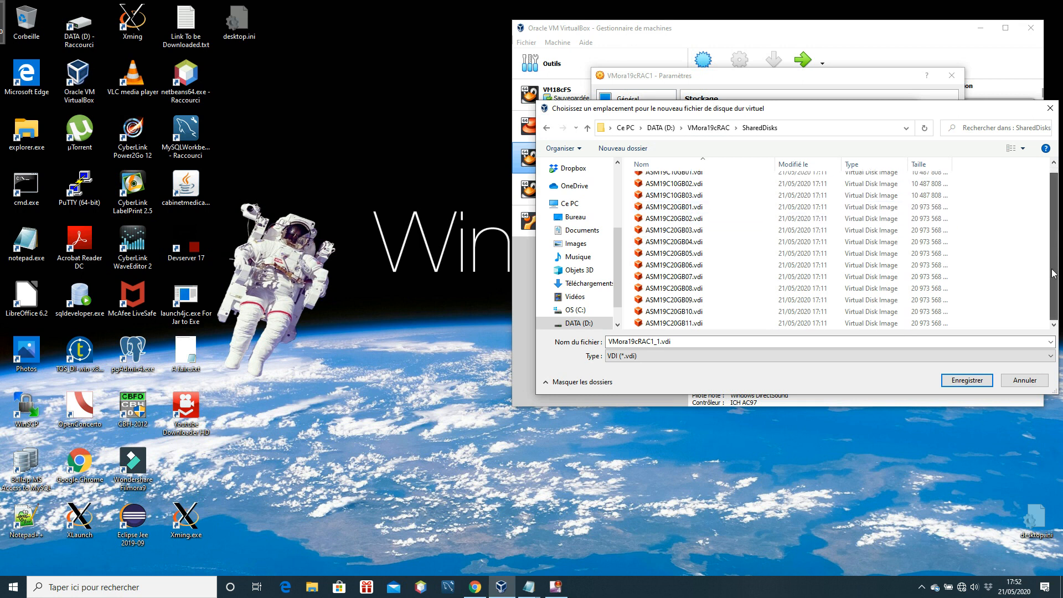
{"action": "left_click", "coordinate": [698, 327]}
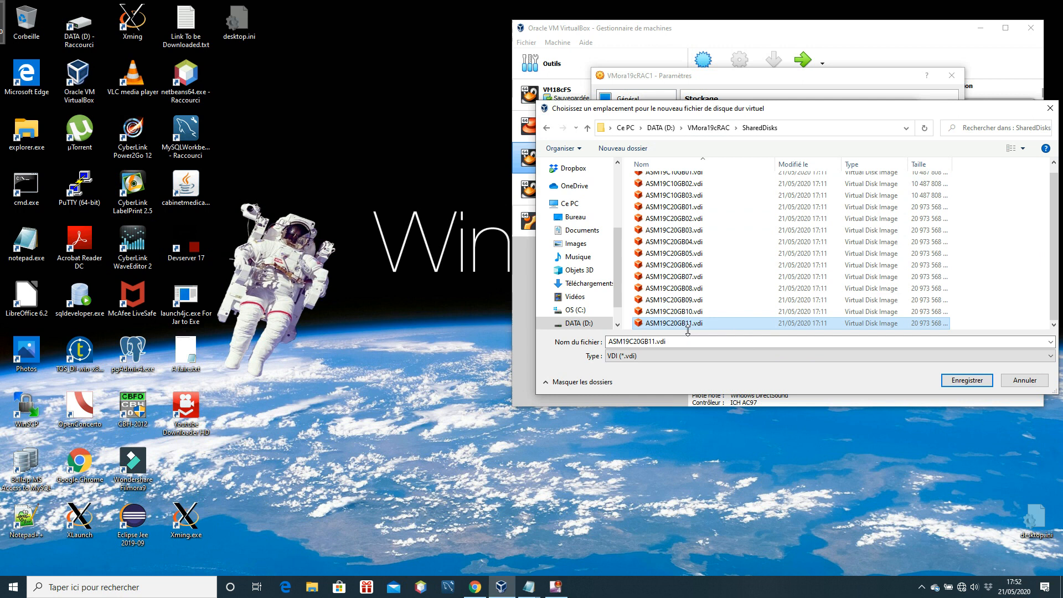
{"action": "double_click", "coordinate": [658, 341]}
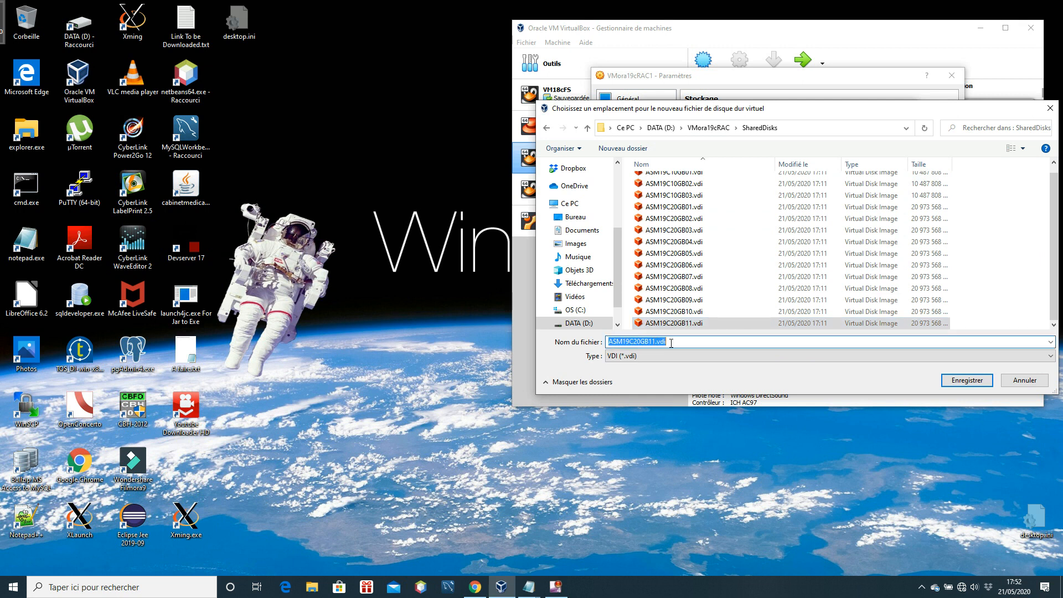
{"action": "key", "text": "Home"}
{"action": "key", "text": "BackSpace"}
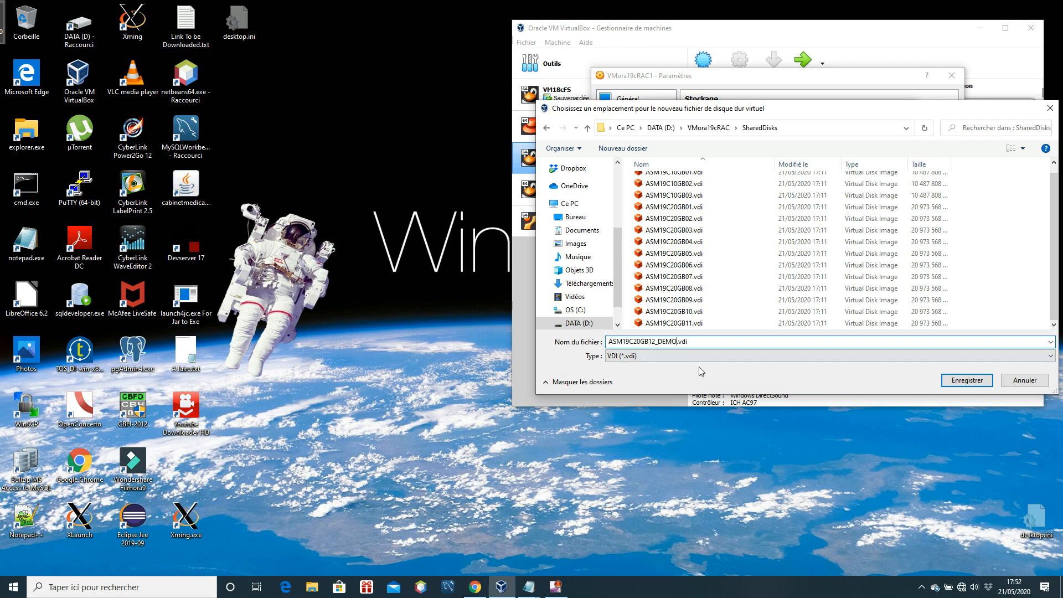
{"action": "left_click", "coordinate": [961, 382]}
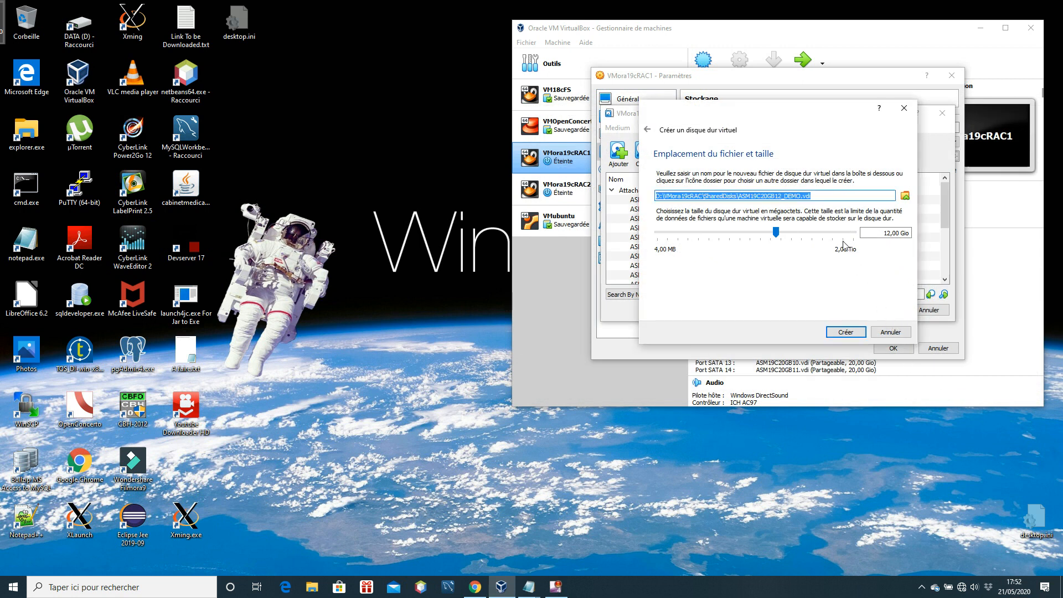
Set the new virtual disk's size to 20,00 Gio and create it
{"action": "left_click", "coordinate": [888, 232]}
{"action": "key", "text": "Right"}
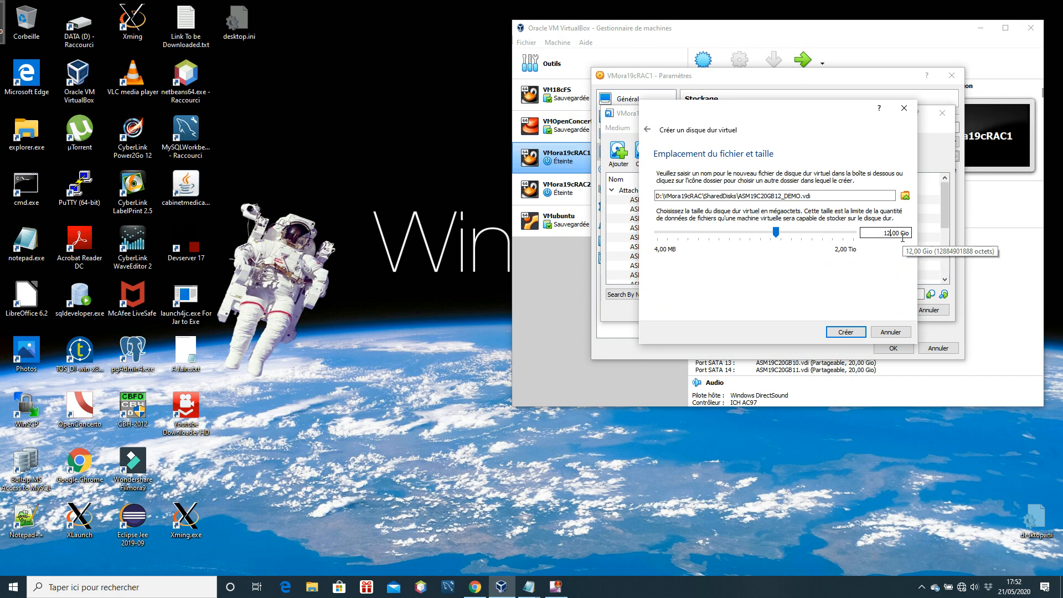
{"action": "key", "text": "BackSpace"}
{"action": "key", "text": "BackSpace"}
{"action": "type", "text": "20"}
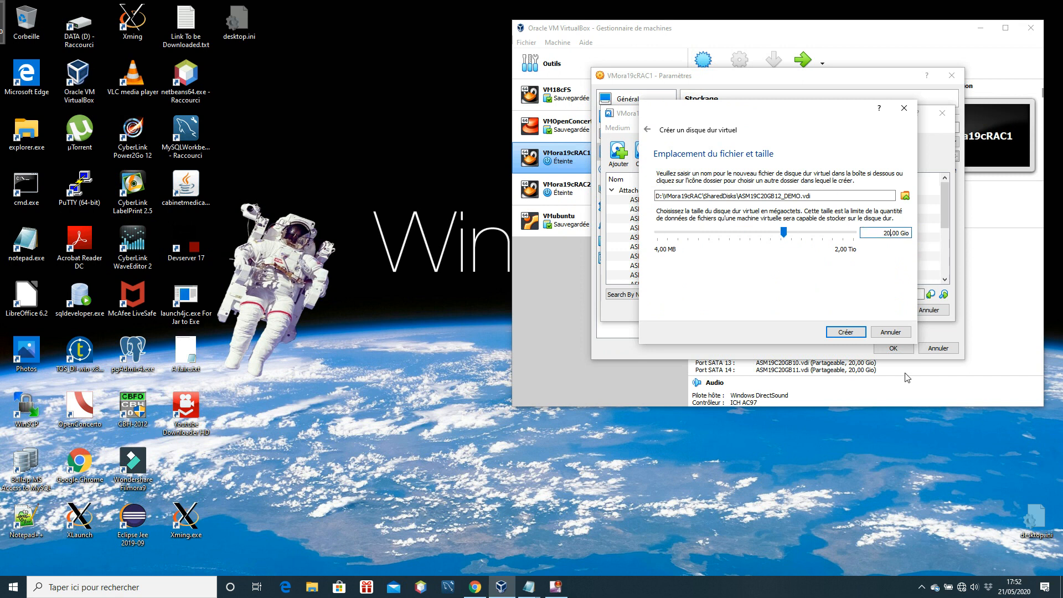
{"action": "left_click", "coordinate": [858, 334]}
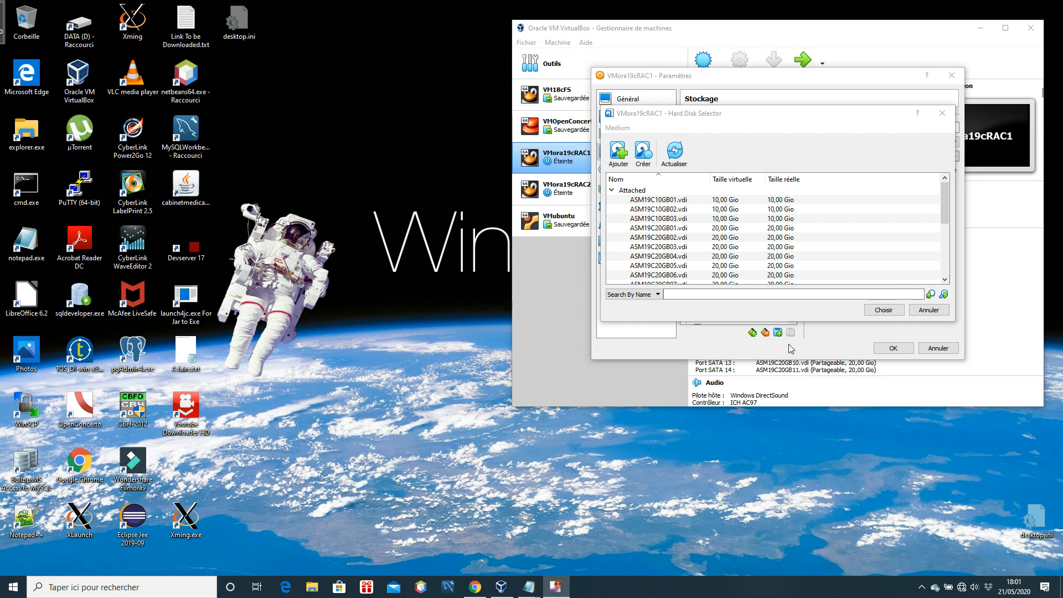
Attach ASM19C20GB12_DEMO.vdi to the SATA controller of VMora19cRAC1 and save the machine's storage settings
{"action": "left_click_drag", "start_coordinate": [947, 199], "coordinate": [949, 255]}
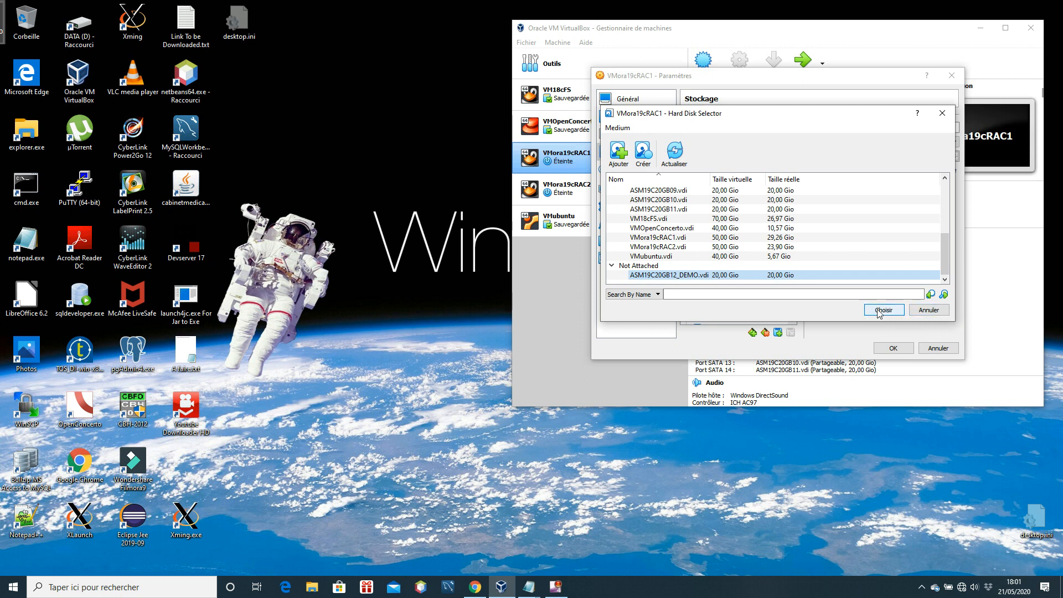
{"action": "double_click", "coordinate": [731, 276]}
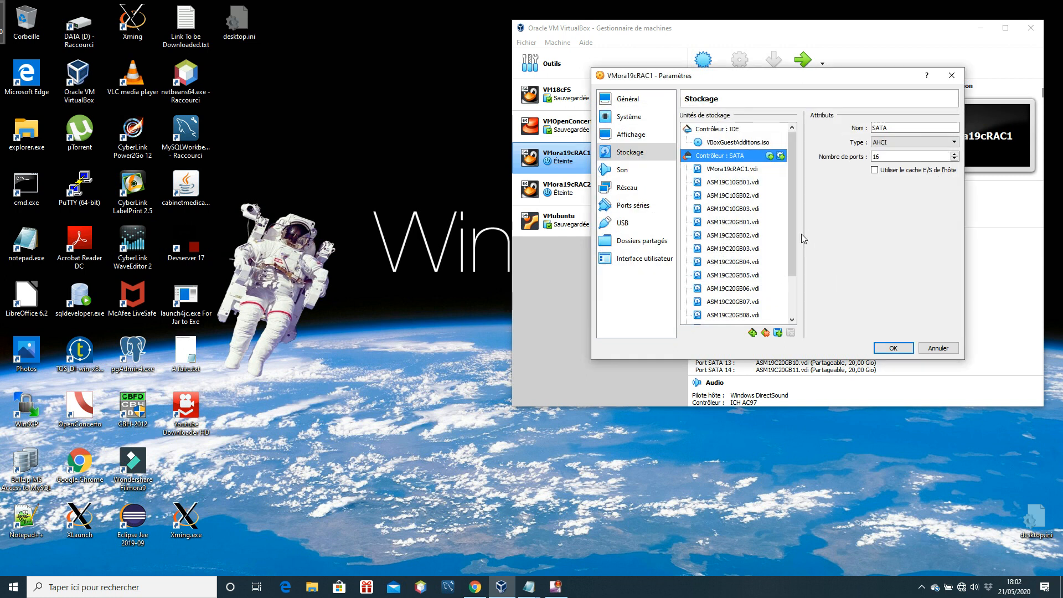
{"action": "scroll", "coordinate": [790, 238], "scroll_direction": "down", "scroll_amount": 2}
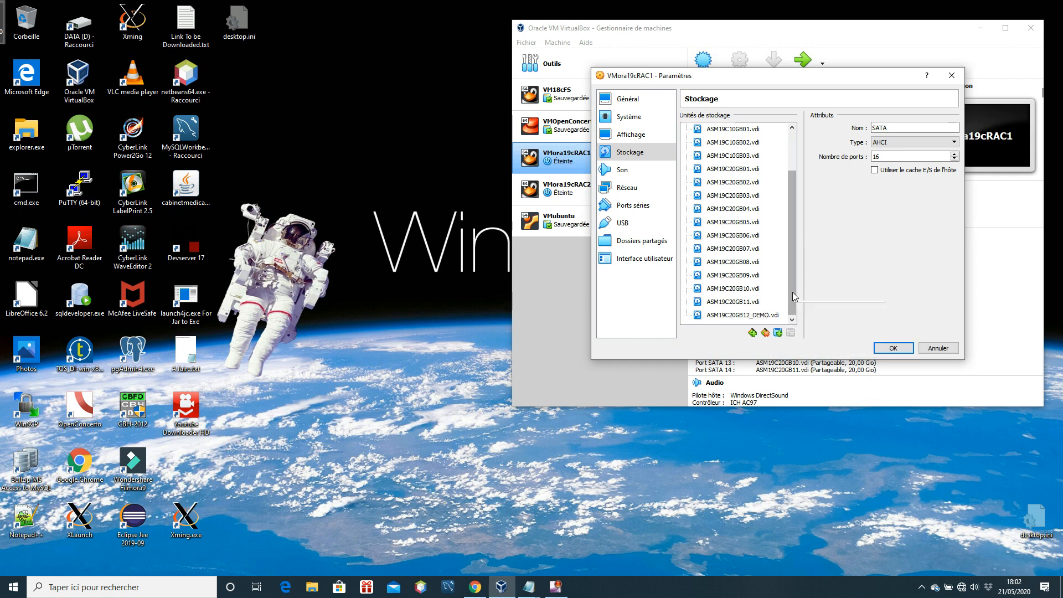
{"action": "mouse_move", "coordinate": [792, 294]}
{"action": "left_mouse_down"}
{"action": "mouse_move", "coordinate": [798, 249]}
{"action": "mouse_move", "coordinate": [797, 303]}
{"action": "left_mouse_up"}
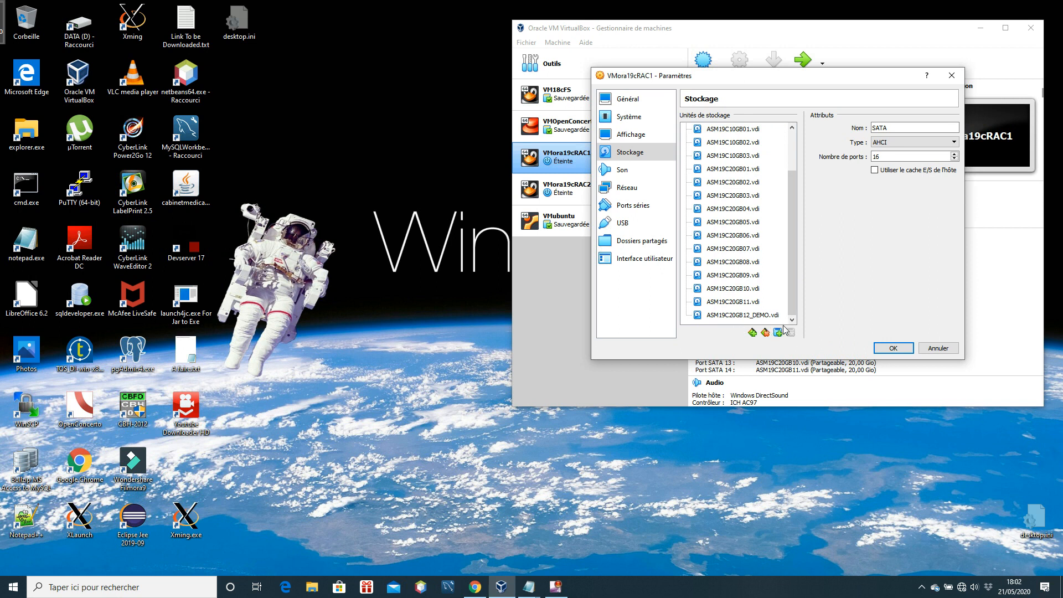
{"action": "left_click", "coordinate": [893, 352]}
Change the type of ASM19C20GB12_DEMO.vdi to Partageable in the virtual media manager, agreeing to release the disk from VMora19cRAC1
{"action": "left_click", "coordinate": [526, 42]}
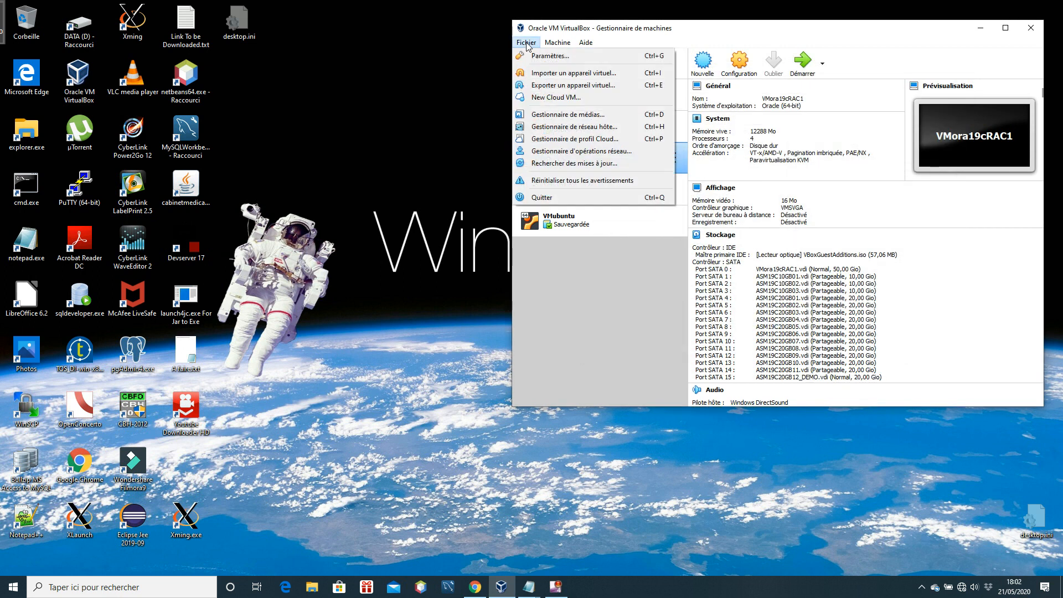
{"action": "left_click", "coordinate": [602, 114]}
{"action": "left_click_drag", "start_coordinate": [1010, 170], "coordinate": [1014, 211]}
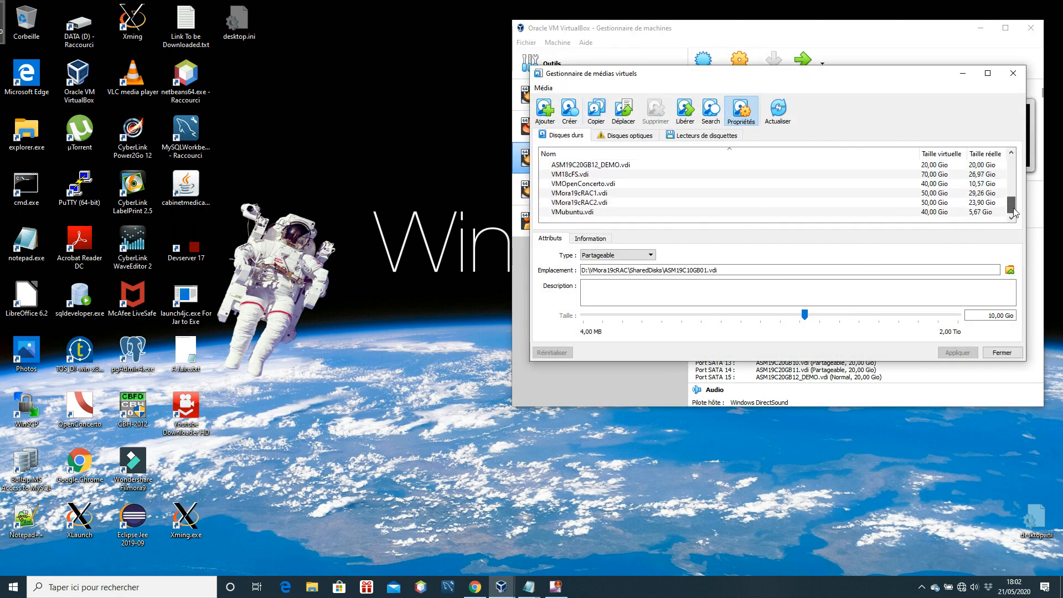
{"action": "left_click", "coordinate": [606, 165]}
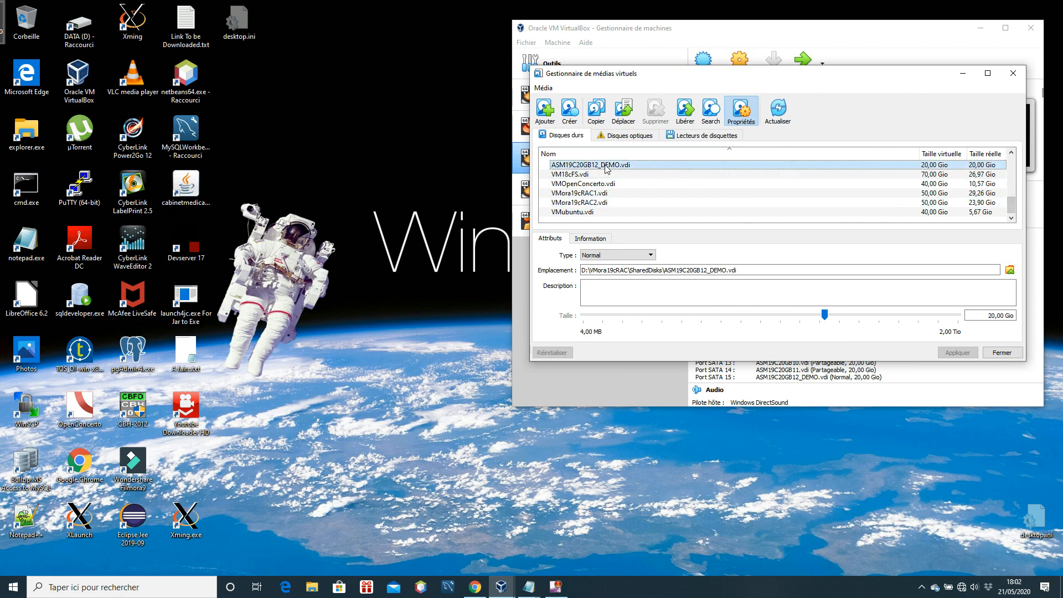
{"action": "left_click", "coordinate": [651, 255]}
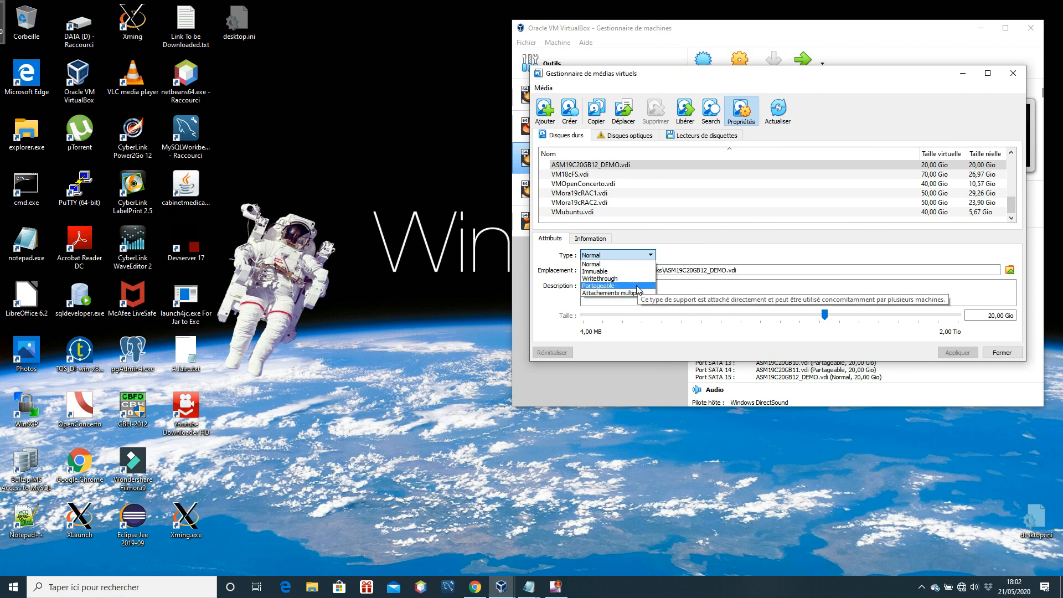
{"action": "left_click", "coordinate": [637, 286]}
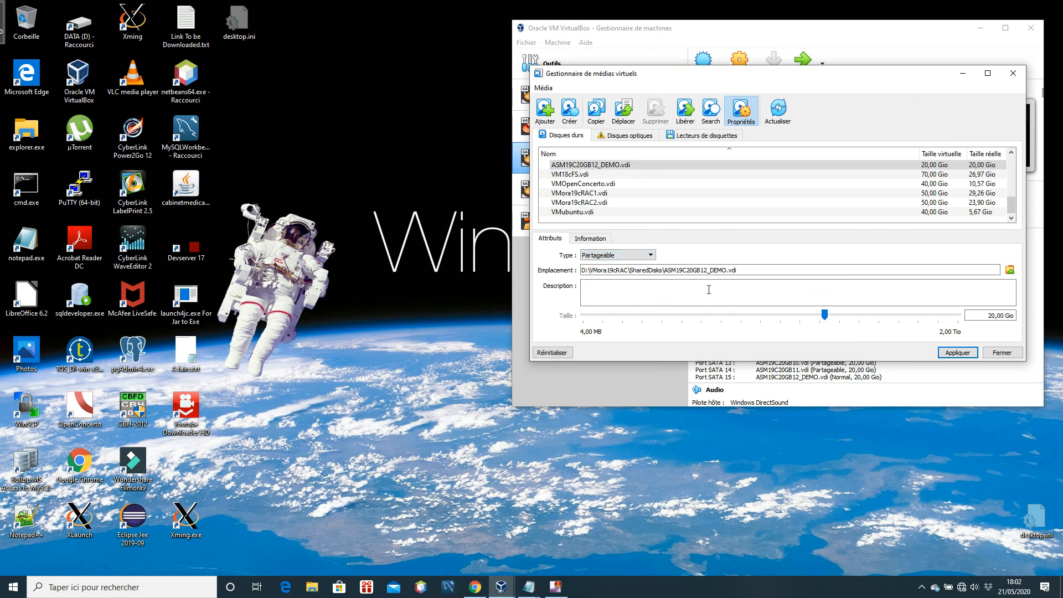
{"action": "left_click", "coordinate": [955, 354]}
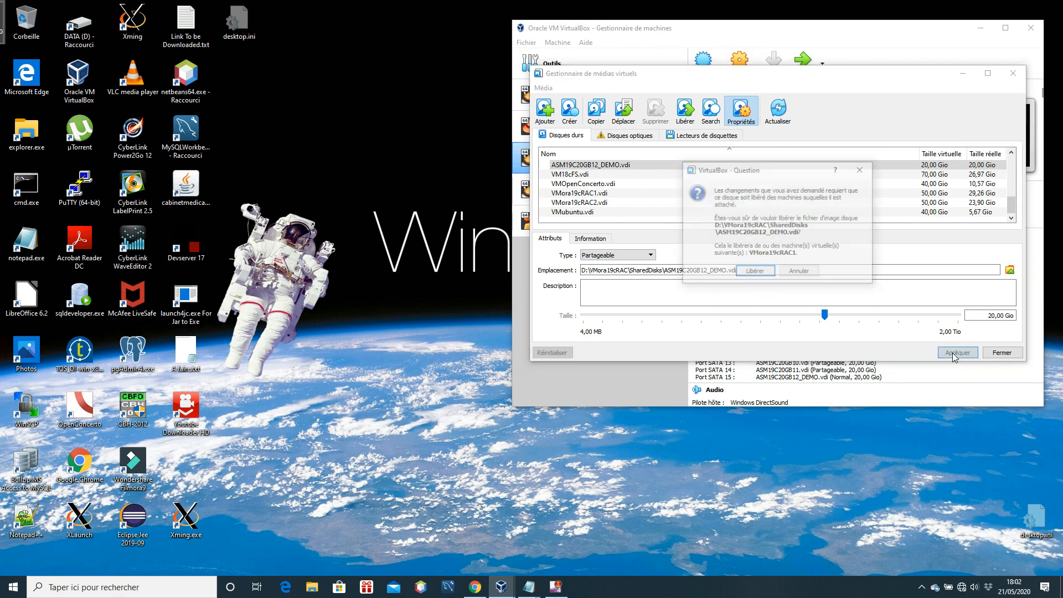
{"action": "left_click", "coordinate": [767, 275]}
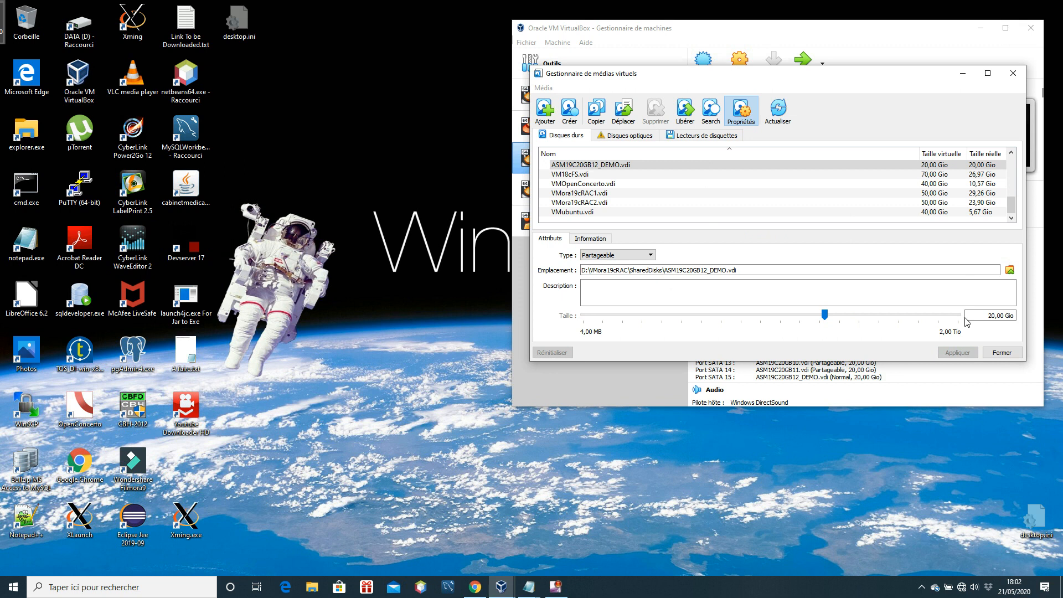
{"action": "left_click", "coordinate": [997, 353]}
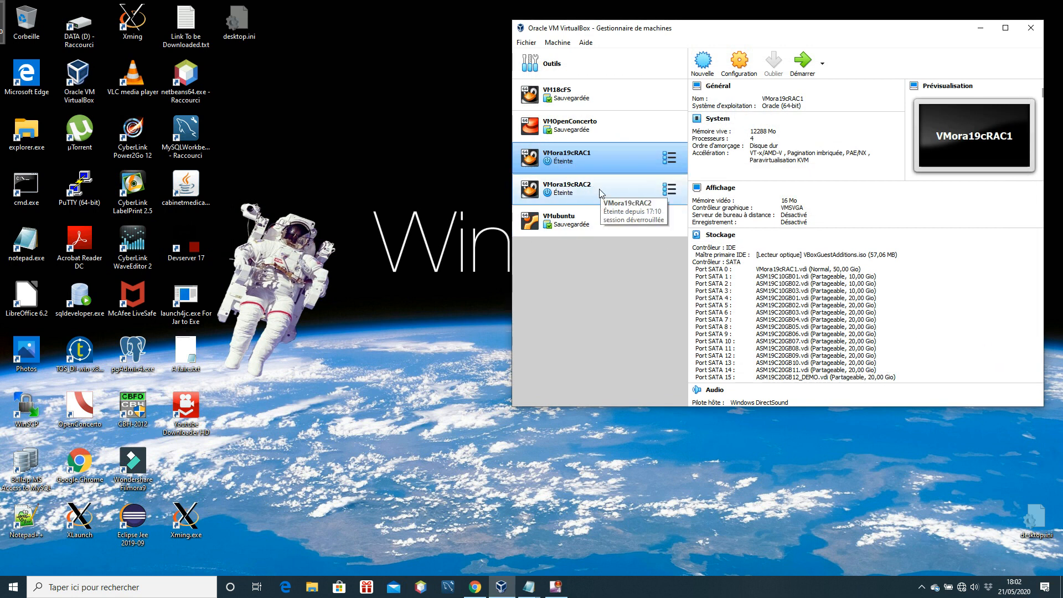
Attach ASM19C20GB12_DEMO.vdi to the SATA controller of VMora19cRAC2 and save the machine's storage settings
{"action": "left_click", "coordinate": [597, 197]}
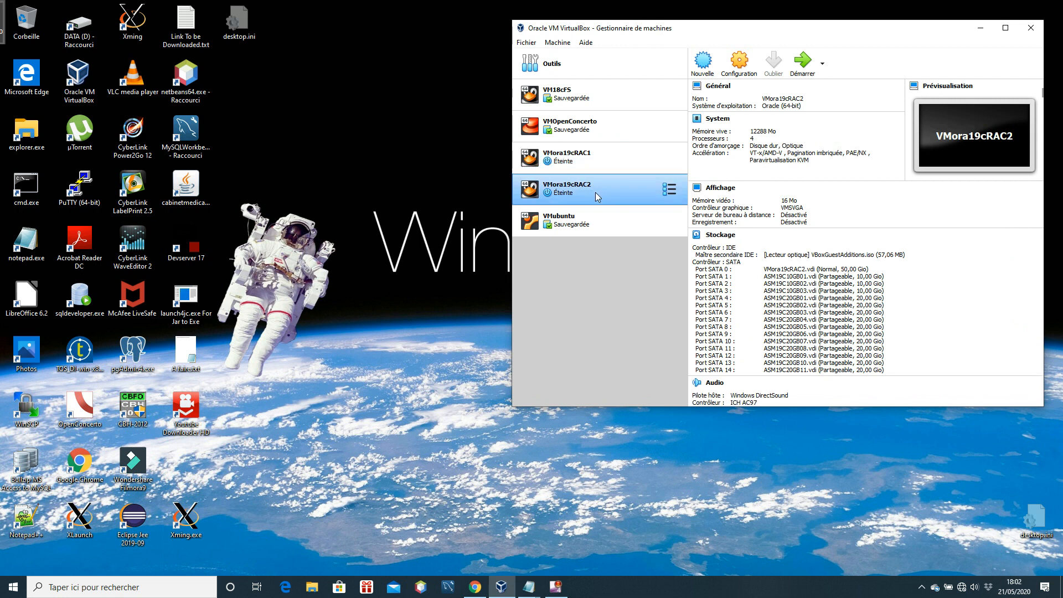
{"action": "left_click", "coordinate": [728, 240]}
{"action": "left_click", "coordinate": [735, 157]}
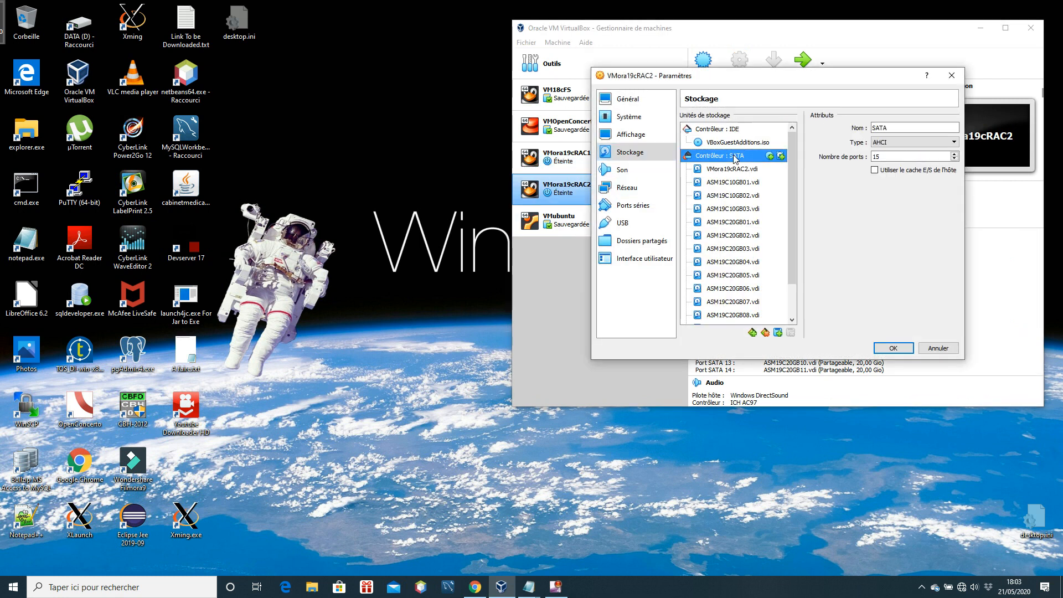
{"action": "left_click", "coordinate": [781, 156]}
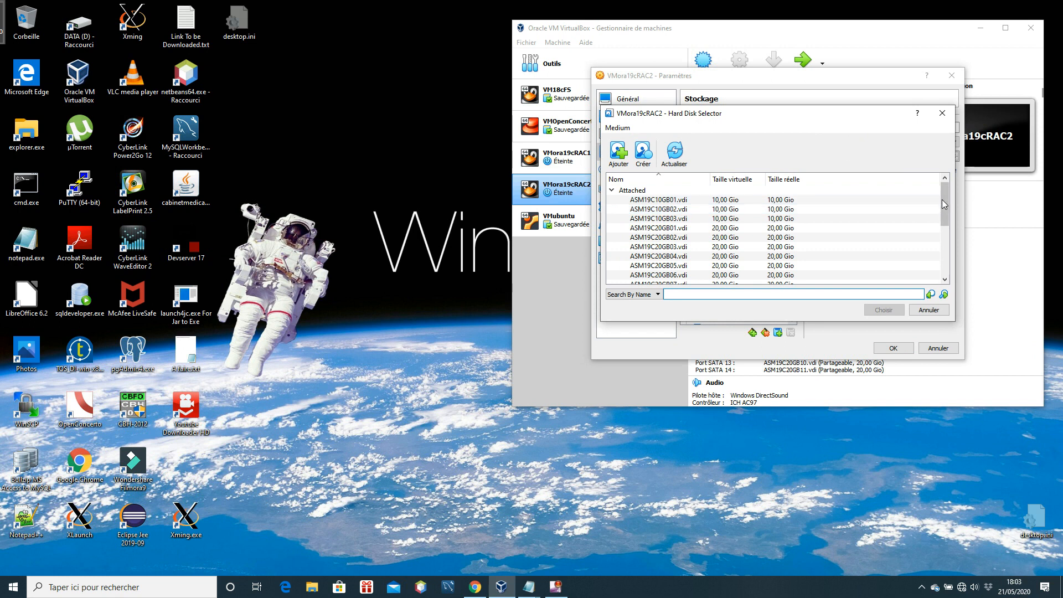
{"action": "left_click_drag", "start_coordinate": [942, 200], "coordinate": [938, 243]}
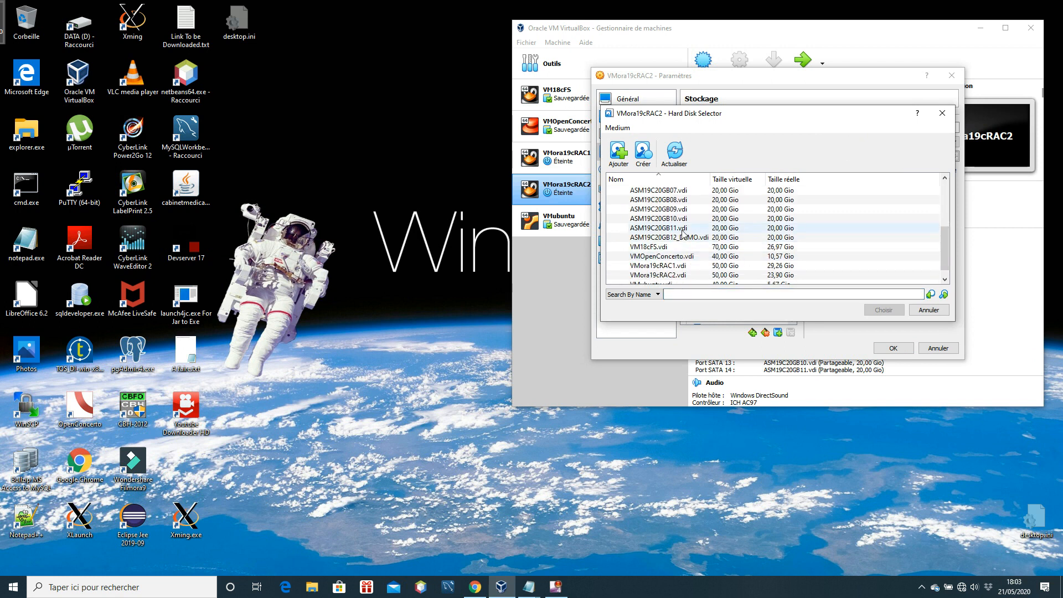
{"action": "left_click", "coordinate": [825, 237]}
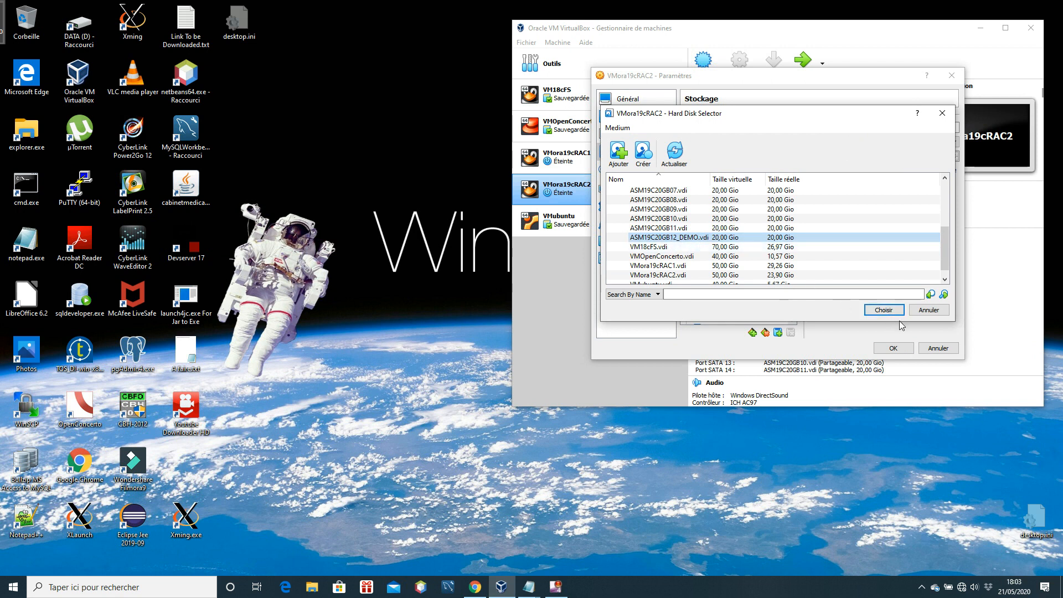
{"action": "left_click", "coordinate": [883, 310]}
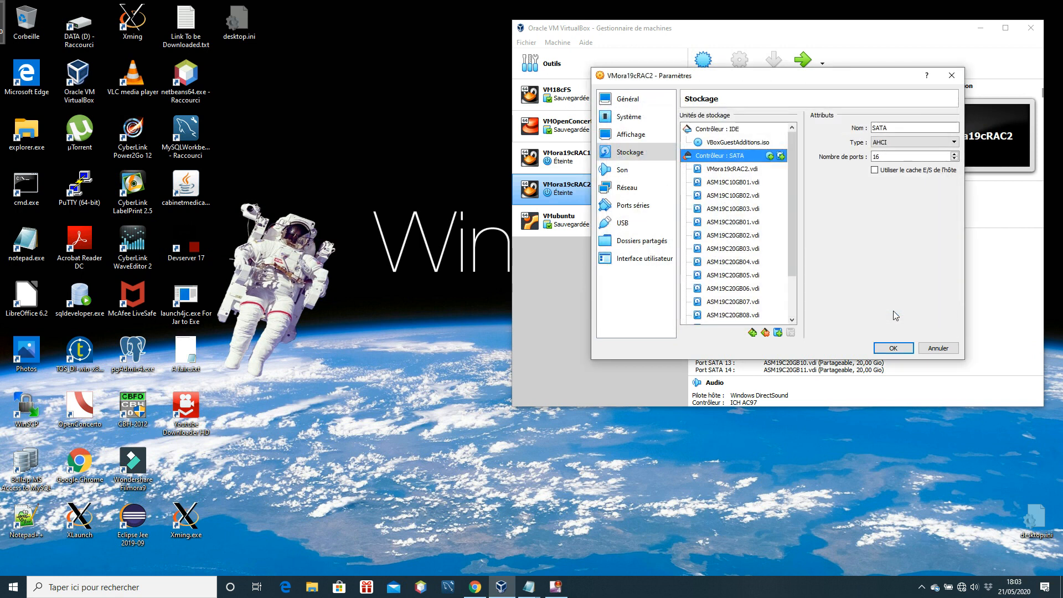
{"action": "mouse_move", "coordinate": [792, 210]}
{"action": "left_mouse_down"}
{"action": "mouse_move", "coordinate": [789, 267]}
{"action": "mouse_move", "coordinate": [792, 225]}
{"action": "left_mouse_up"}
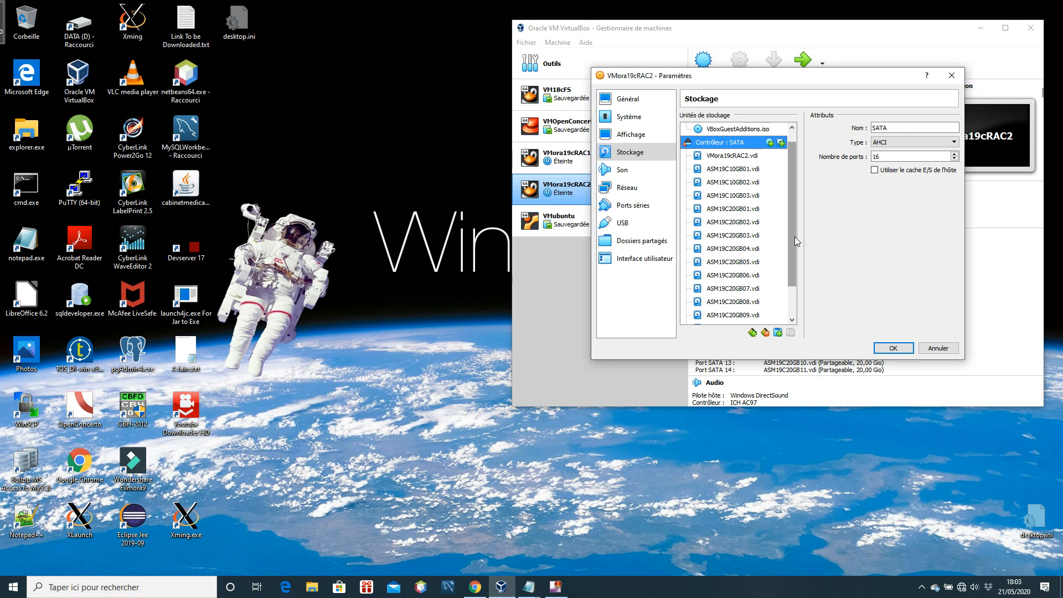
{"action": "left_click", "coordinate": [894, 349]}
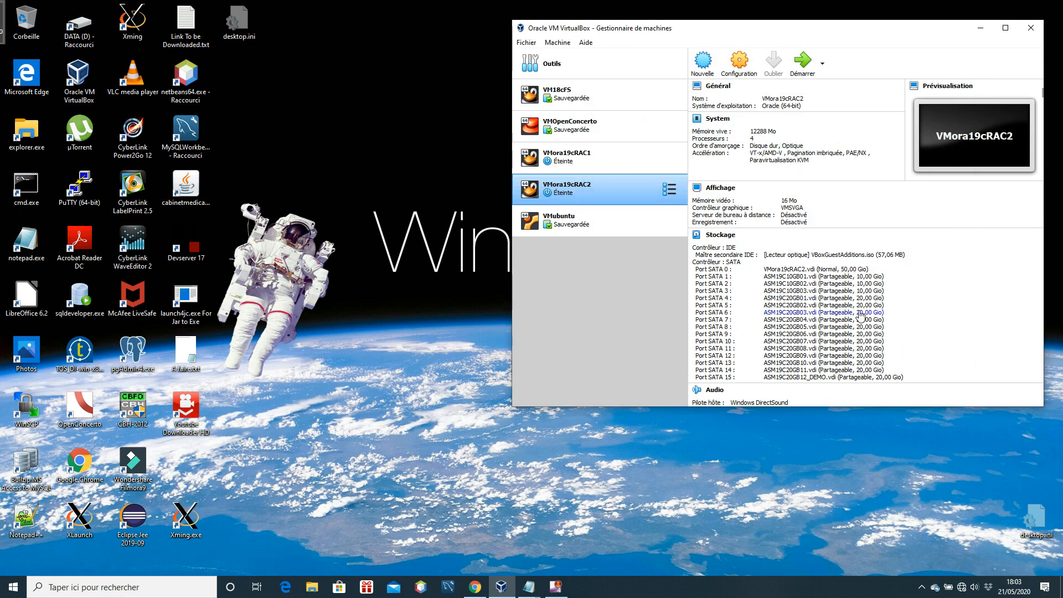
Check the SATA disks listed in the storage details of VMora19cRAC2 and VMora19cRAC1
{"action": "scroll", "coordinate": [909, 325], "scroll_direction": "down", "scroll_amount": 3}
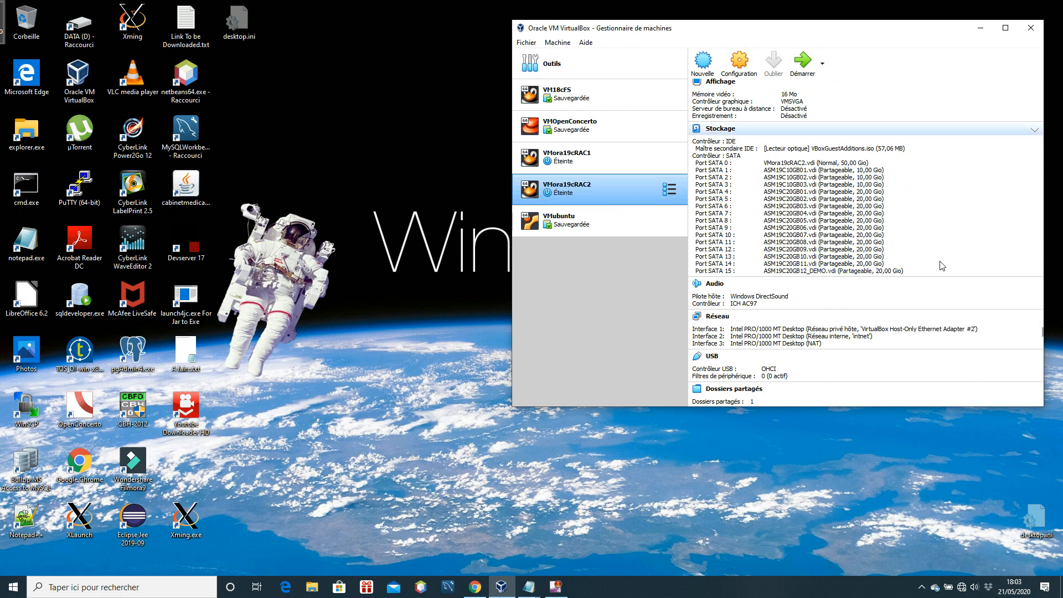
{"action": "scroll", "coordinate": [941, 266], "scroll_direction": "up", "scroll_amount": 3}
{"action": "left_click", "coordinate": [593, 167]}
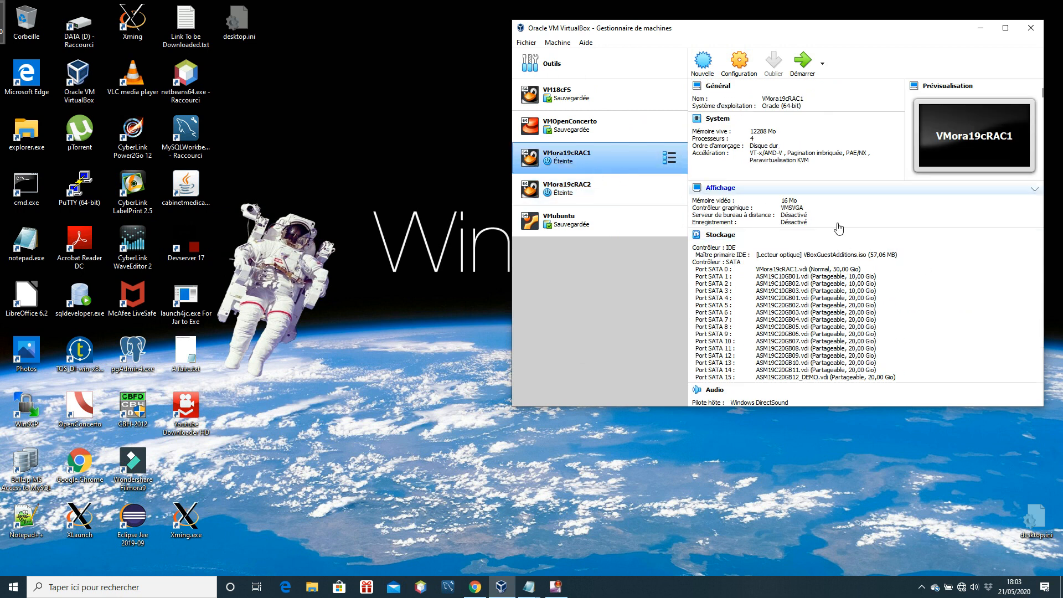
{"action": "scroll", "coordinate": [893, 268], "scroll_direction": "down", "scroll_amount": 2}
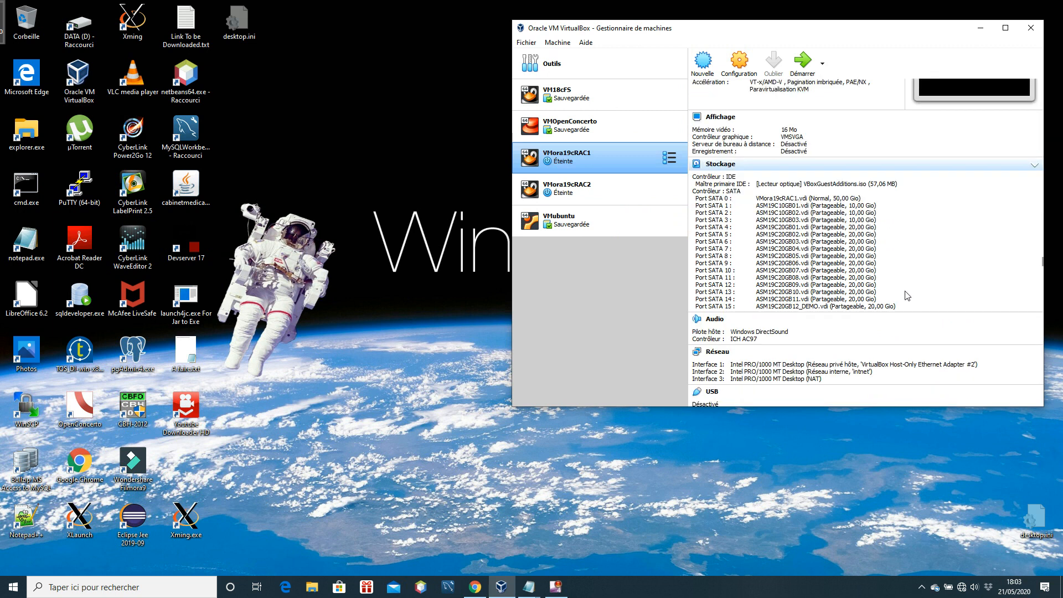
{"action": "scroll", "coordinate": [911, 297], "scroll_direction": "up", "scroll_amount": 2}
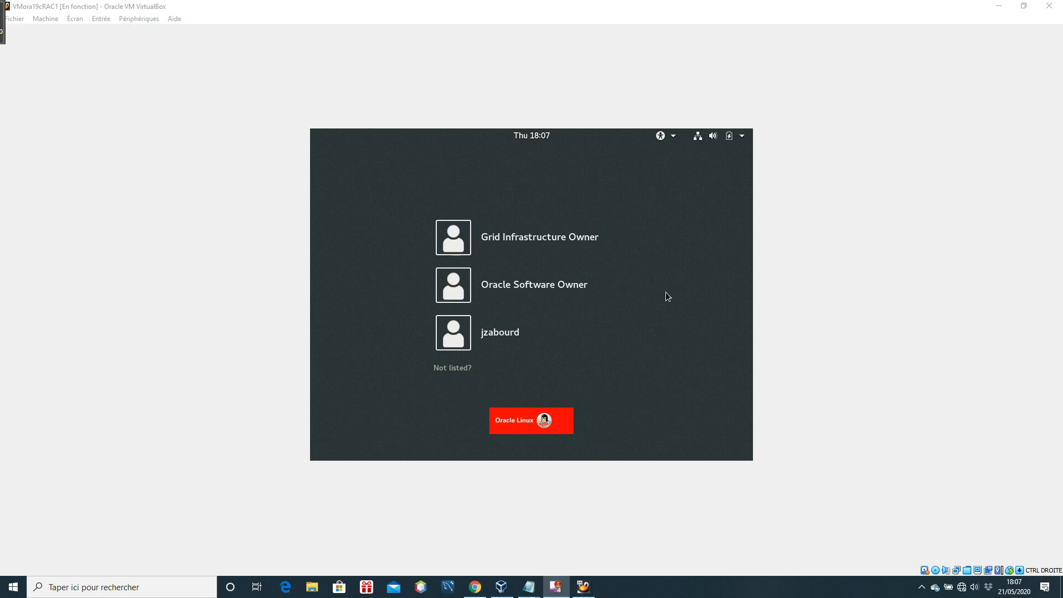
Sign in to VMora19cRAC1 as Grid Infrastructure Owner with the account password and keep the old standard folder names
{"action": "left_click", "coordinate": [465, 247]}
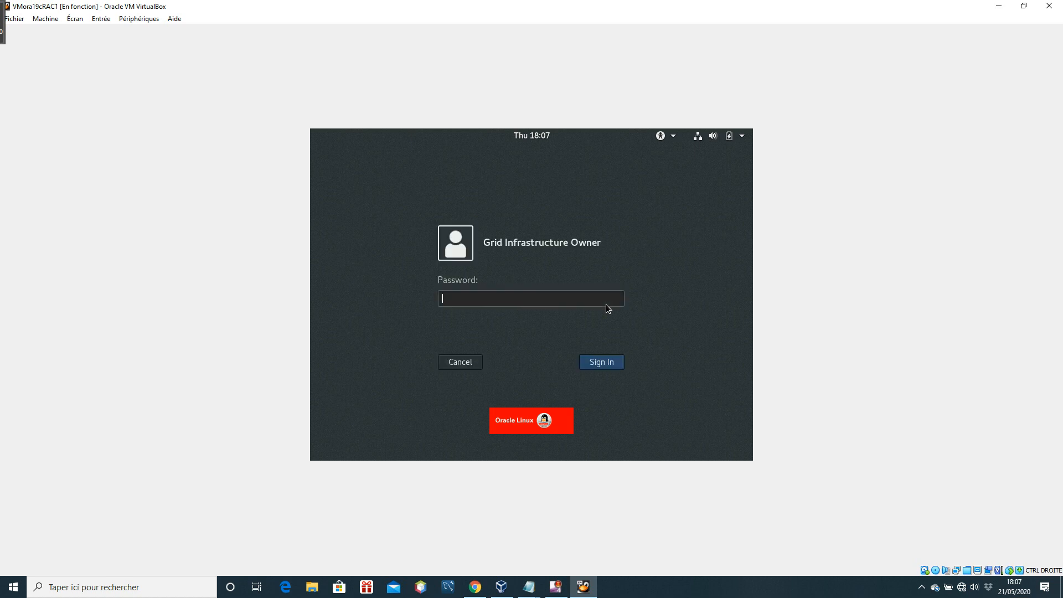
{"action": "type", "text": "*********"}
{"action": "key", "text": "Return"}
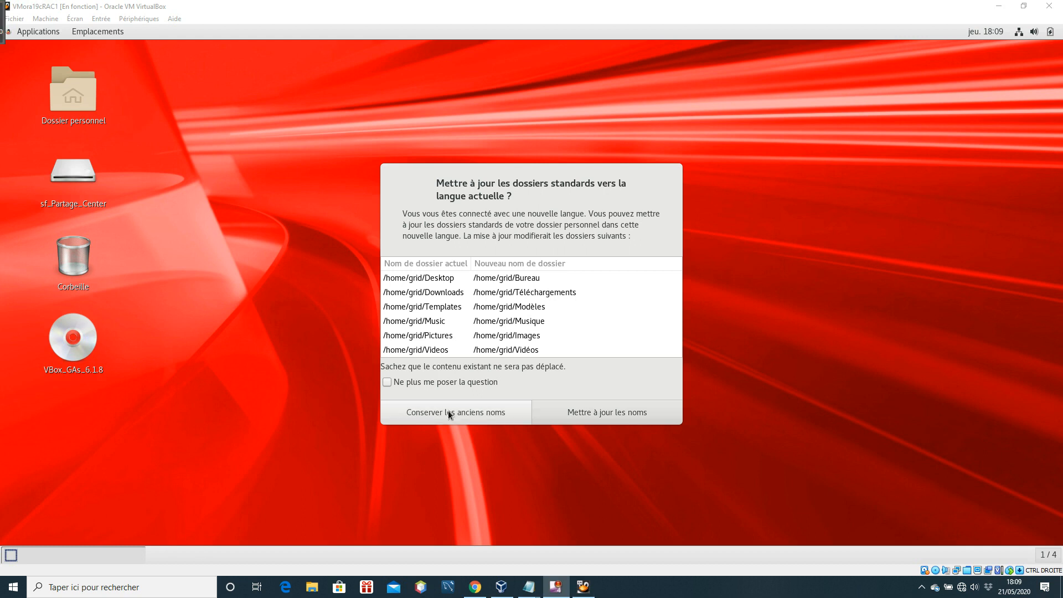
{"action": "left_click", "coordinate": [490, 414]}
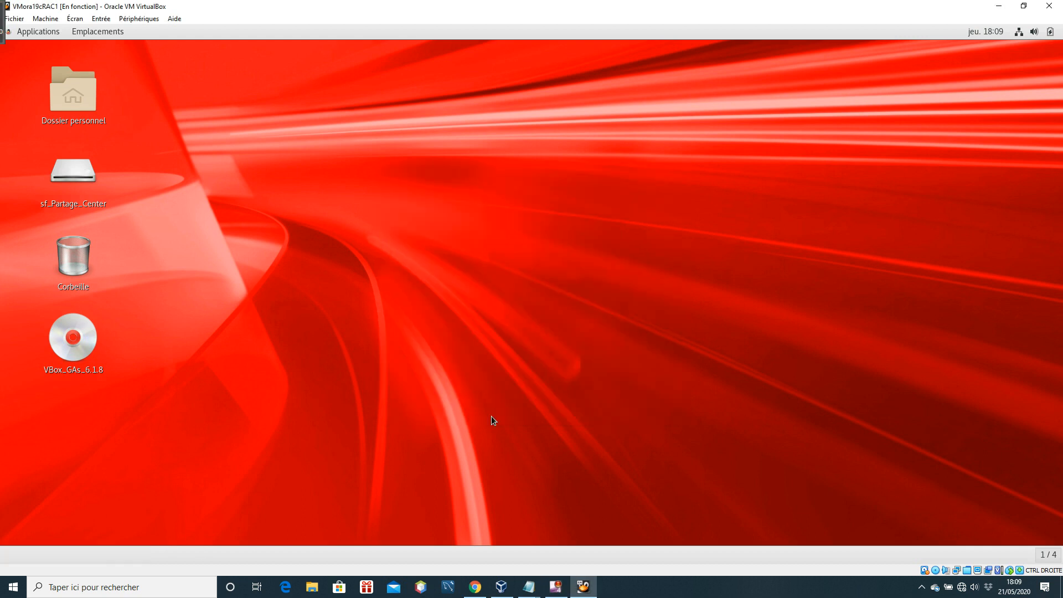
Open a terminal from the VMora19cRAC1 desktop and widen its window across most of the screen
{"action": "right_click", "coordinate": [517, 211]}
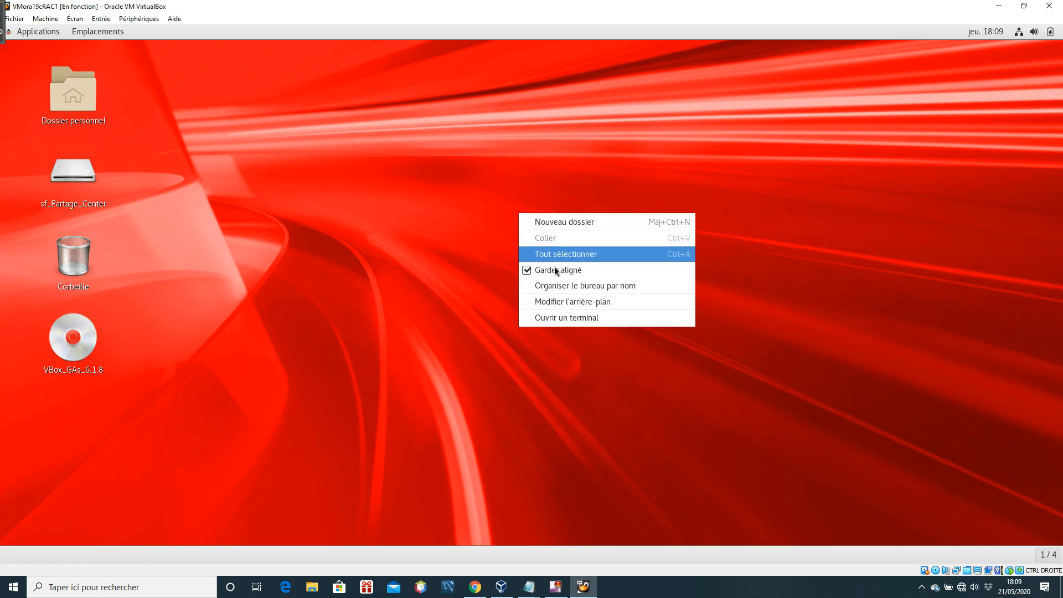
{"action": "left_click", "coordinate": [595, 318]}
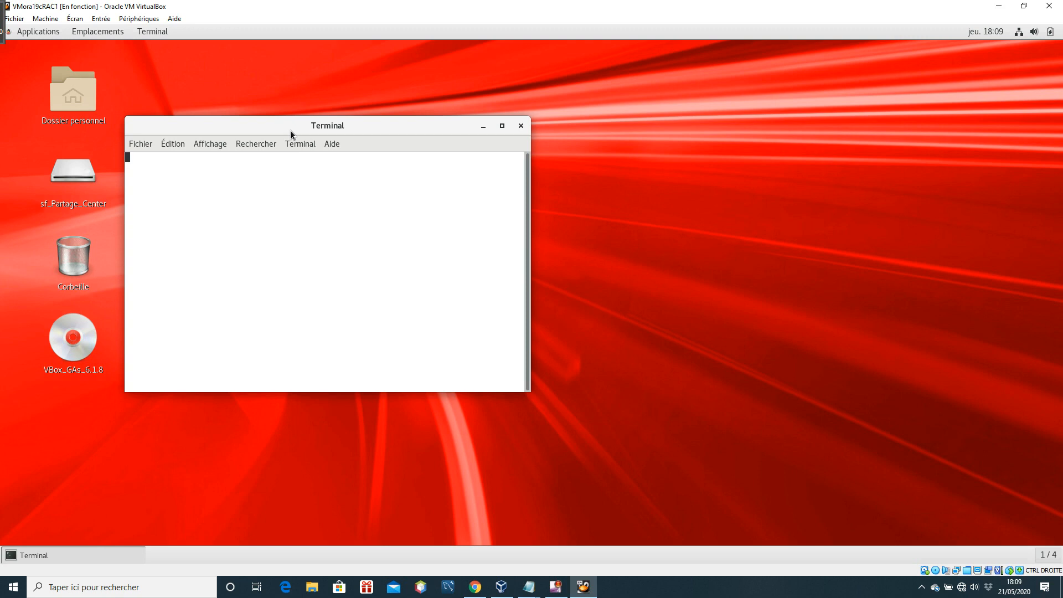
{"action": "left_click_drag", "start_coordinate": [282, 129], "coordinate": [257, 133]}
{"action": "left_click_drag", "start_coordinate": [503, 360], "coordinate": [1043, 365]}
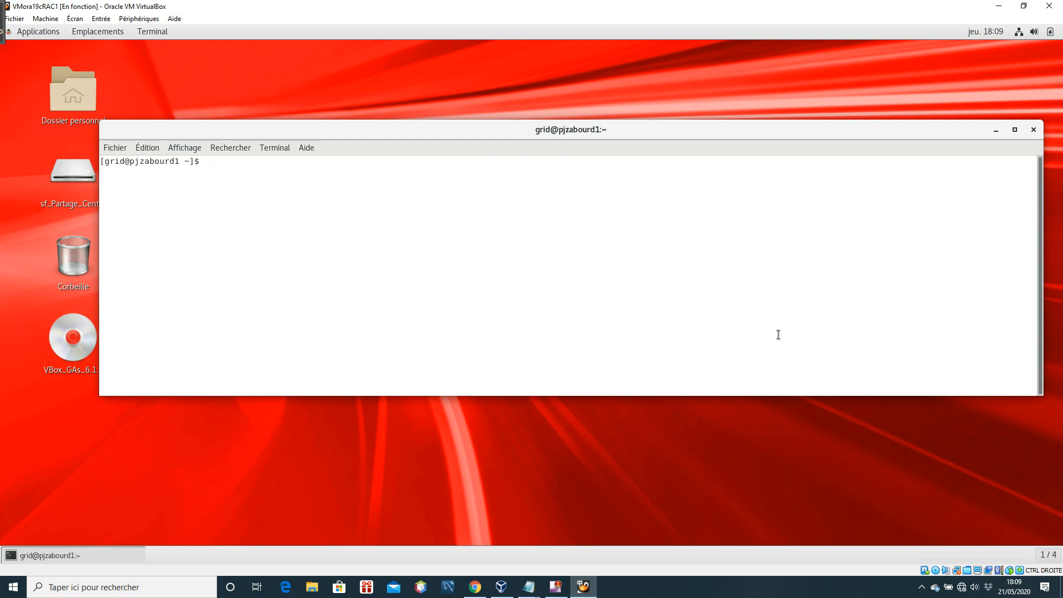
Start asmcmd as the grid user and list the ASM disk groups with lsdg
{"action": "type", "text": "a"}
{"action": "key", "text": "BackSpace"}
{"action": "type", "text": "asmcmd"}
{"action": "key", "text": "Return"}
{"action": "type", "text": "lsdg"}
{"action": "key", "text": "Return"}
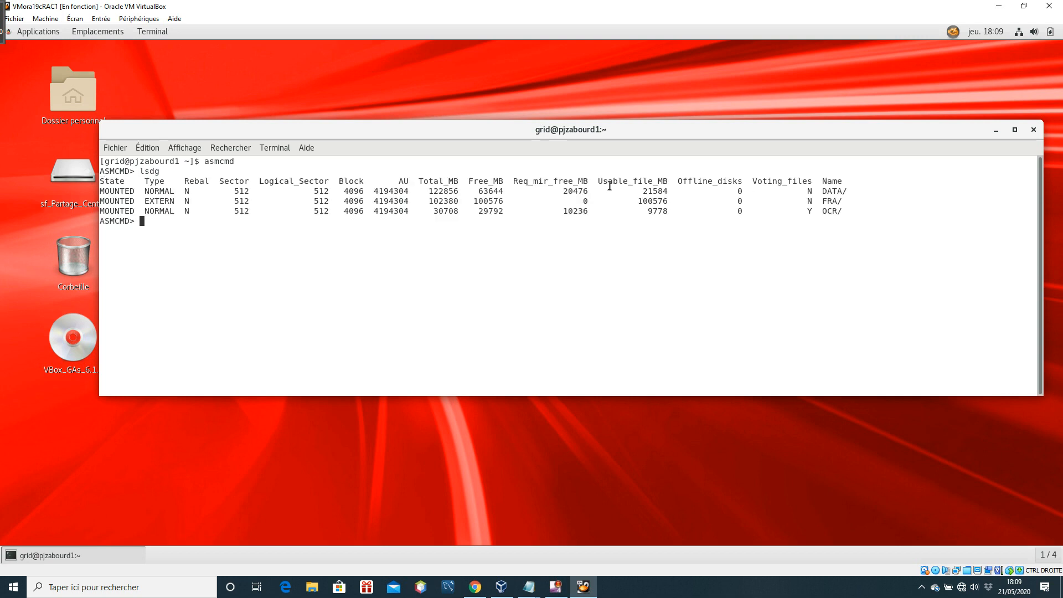
Examine the total, free and required mirror space of the DATA disk group, and exit ASMCMD
{"action": "left_click_drag", "start_coordinate": [424, 192], "coordinate": [465, 192]}
{"action": "left_click", "coordinate": [848, 192]}
{"action": "left_click", "coordinate": [437, 198]}
{"action": "left_click_drag", "start_coordinate": [562, 192], "coordinate": [585, 193]}
{"action": "left_click", "coordinate": [822, 191]}
{"action": "left_click_drag", "start_coordinate": [821, 190], "coordinate": [841, 191]}
{"action": "left_click", "coordinate": [885, 205]}
{"action": "key", "text": "Return"}
{"action": "type", "text": "exit"}
{"action": "key", "text": "Return"}
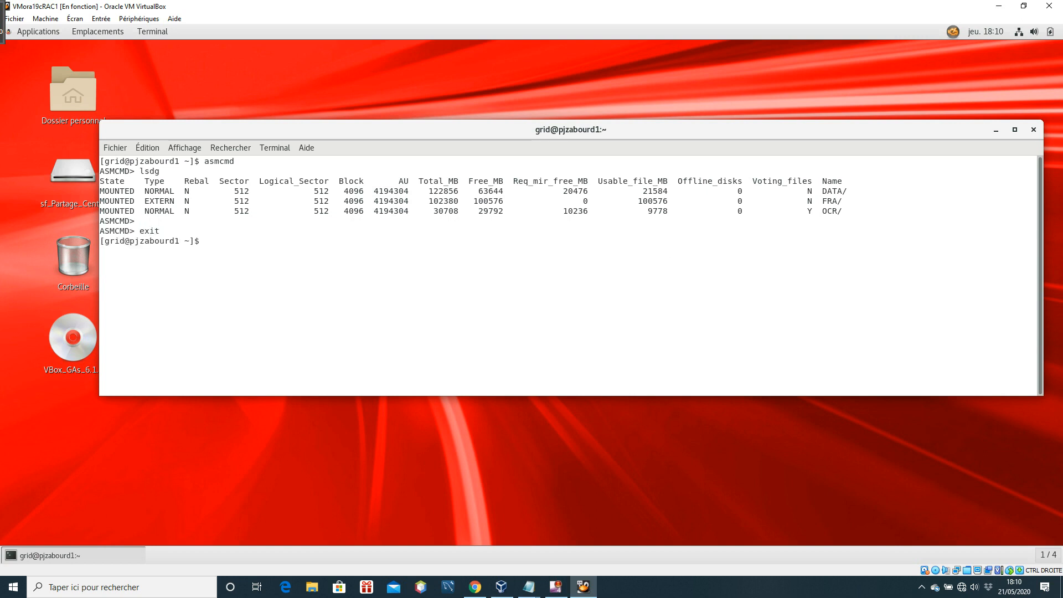
Run ifconfig in the VMora19cRAC1 terminal to look up the machine's network addresses
{"action": "left_click", "coordinate": [999, 7]}
{"action": "left_click", "coordinate": [590, 589]}
{"action": "type", "text": "ifconfig"}
{"action": "key", "text": "Return"}
{"action": "left_click_drag", "start_coordinate": [1040, 332], "coordinate": [1037, 428]}
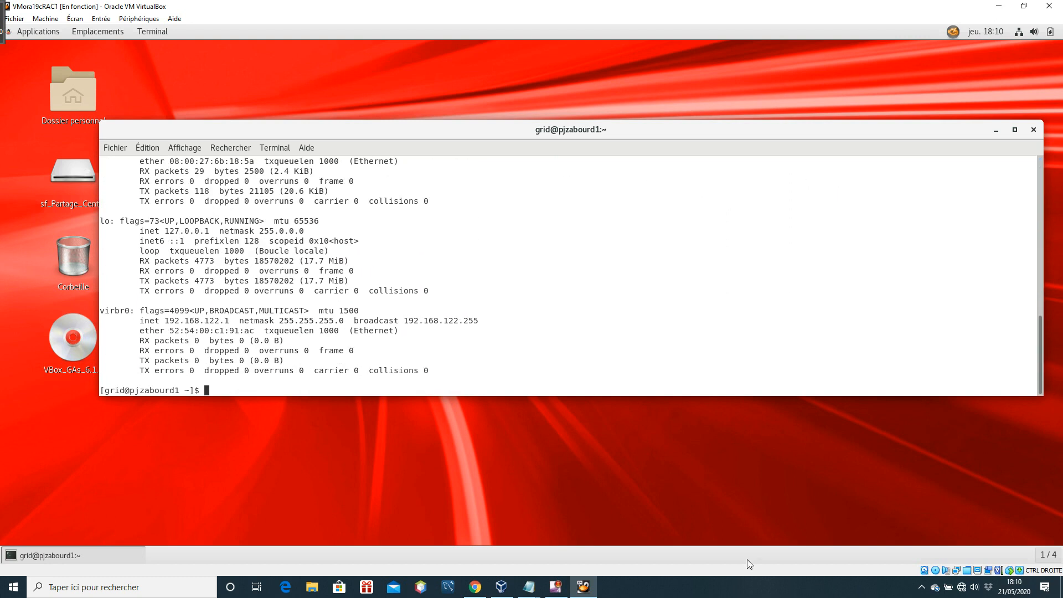
Switch to PuTTY on the host and open an SSH session to 192.168.78.105 with system colours enabled
{"action": "left_click", "coordinate": [999, 7]}
{"action": "double_click", "coordinate": [87, 189]}
{"action": "type", "text": "192.168.78.105"}
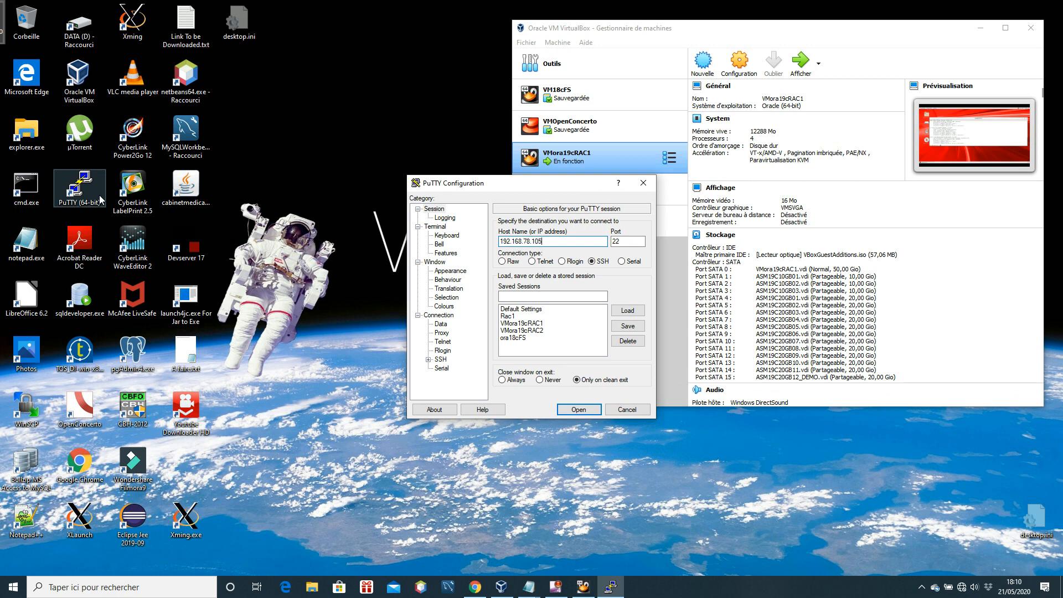
{"action": "left_click", "coordinate": [449, 307]}
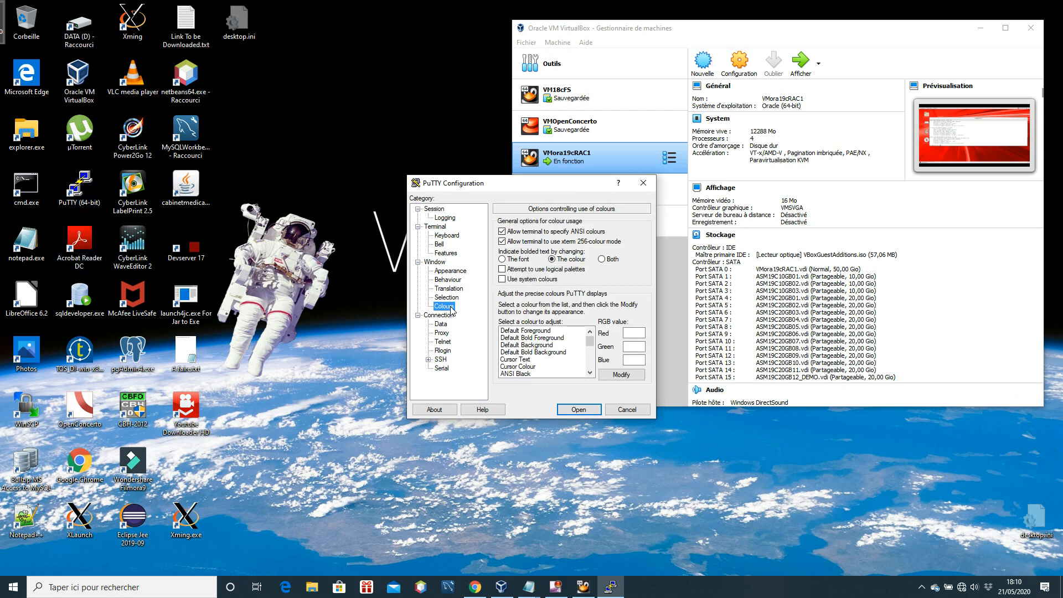
{"action": "left_click", "coordinate": [502, 279]}
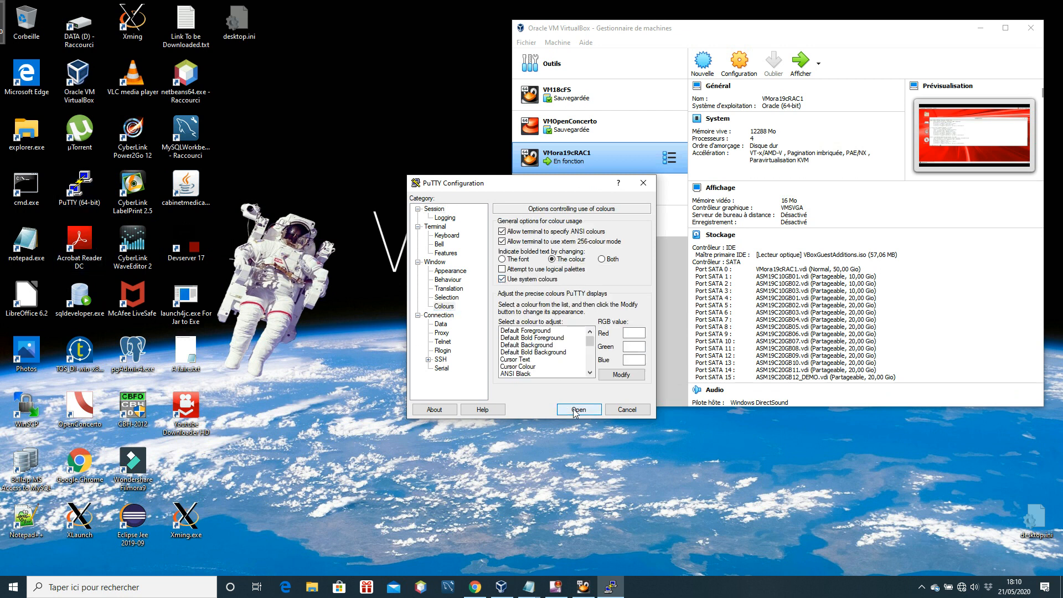
{"action": "left_click", "coordinate": [577, 410]}
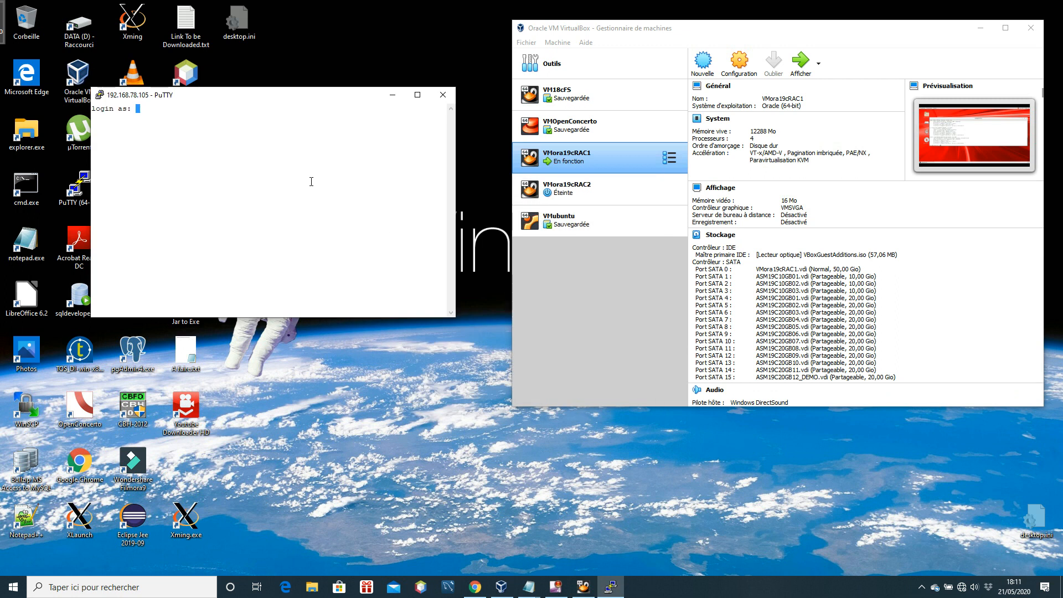
Log in to the SSH session as root with the account password and enlarge the PuTTY window
{"action": "type", "text": "root"}
{"action": "key", "text": "Return"}
{"action": "key", "text": "Return"}
{"action": "left_click_drag", "start_coordinate": [289, 100], "coordinate": [413, 127]}
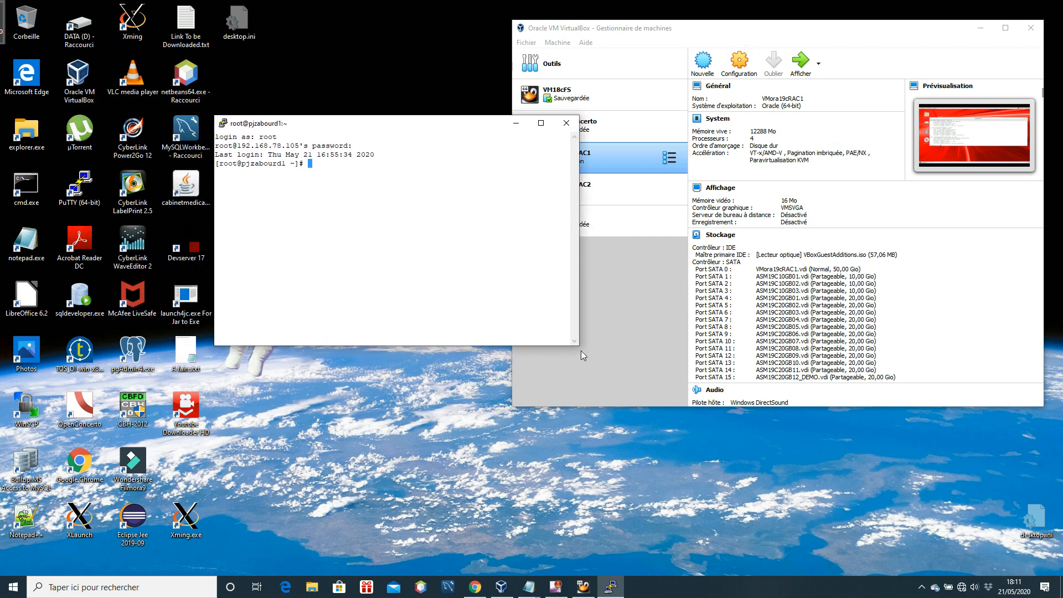
{"action": "left_click_drag", "start_coordinate": [578, 345], "coordinate": [960, 531]}
{"action": "left_click_drag", "start_coordinate": [613, 124], "coordinate": [594, 120]}
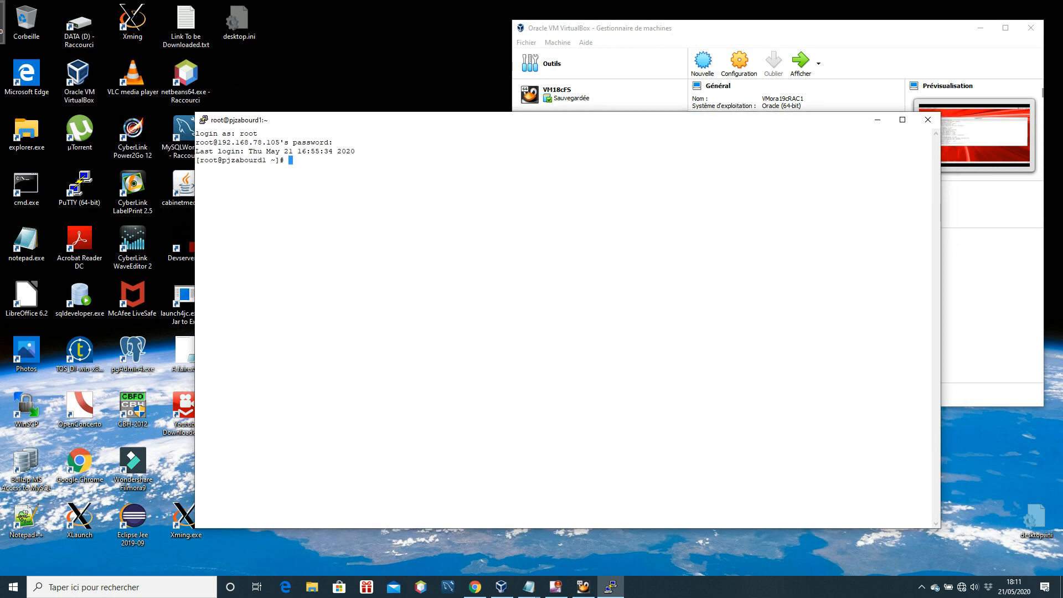
List the disk devices with ls -l /dev/sd* and highlight the unpartitioned /dev/sdp entry
{"action": "left_click", "coordinate": [529, 587]}
{"action": "left_click", "coordinate": [794, 351]}
{"action": "type", "text": "ls -l /dev/sd*"}
{"action": "key", "text": "Return"}
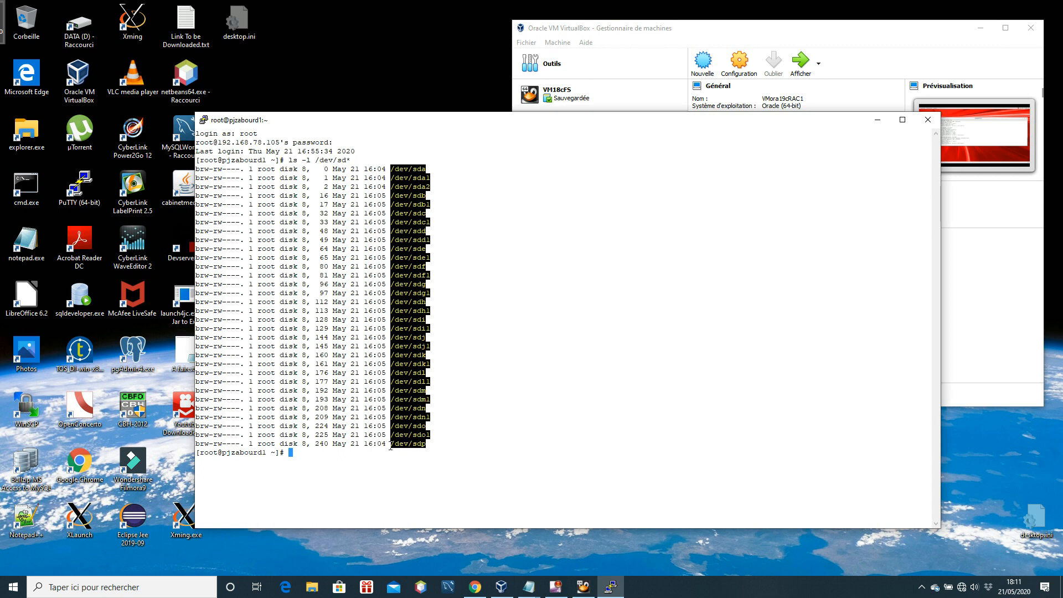
{"action": "left_click_drag", "start_coordinate": [389, 446], "coordinate": [447, 446]}
{"action": "key", "text": "cmd+c"}
{"action": "left_click", "coordinate": [430, 445]}
{"action": "left_click", "coordinate": [491, 443]}
Run fdisk on /dev/sdp, pasting the device path copied from the listing
{"action": "type", "text": "fdisk"}
{"action": "double_click", "coordinate": [446, 437]}
{"action": "left_click", "coordinate": [437, 443]}
{"action": "left_click_drag", "start_coordinate": [391, 444], "coordinate": [426, 444]}
{"action": "right_click", "coordinate": [465, 450]}
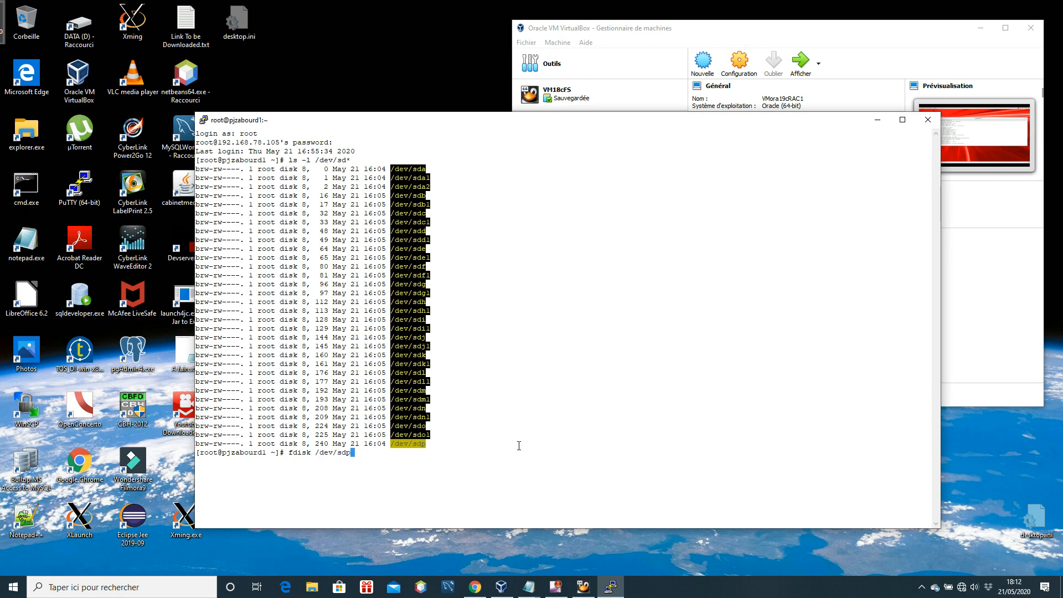
{"action": "key", "text": "Return"}
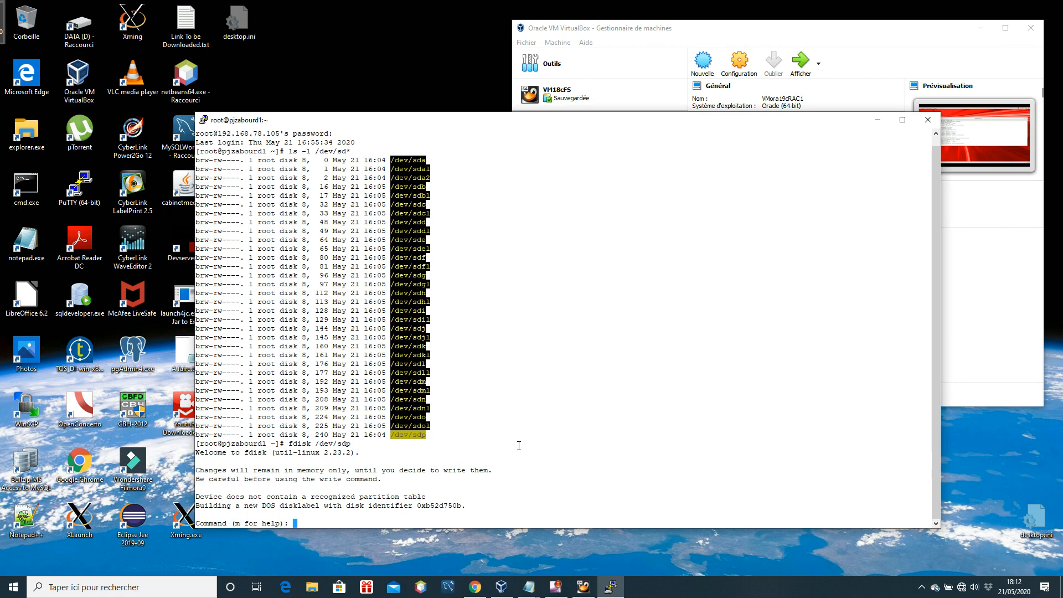
Create primary partition 1 on /dev/sdp with the default first and last sectors, and write the partition table
{"action": "type", "text": "n"}
{"action": "key", "text": "Return"}
{"action": "type", "text": "p"}
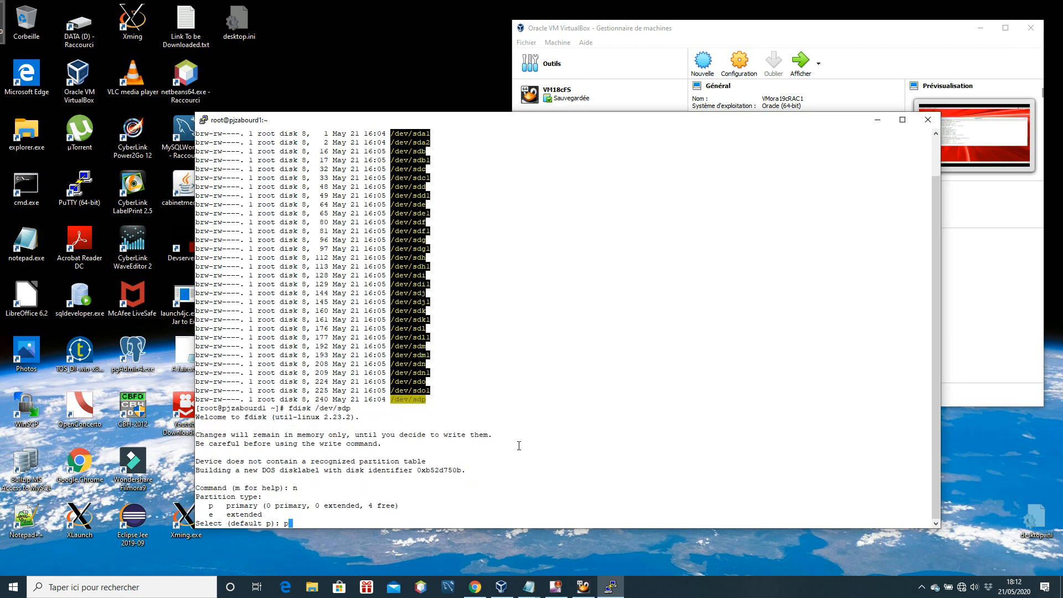
{"action": "key", "text": "Return"}
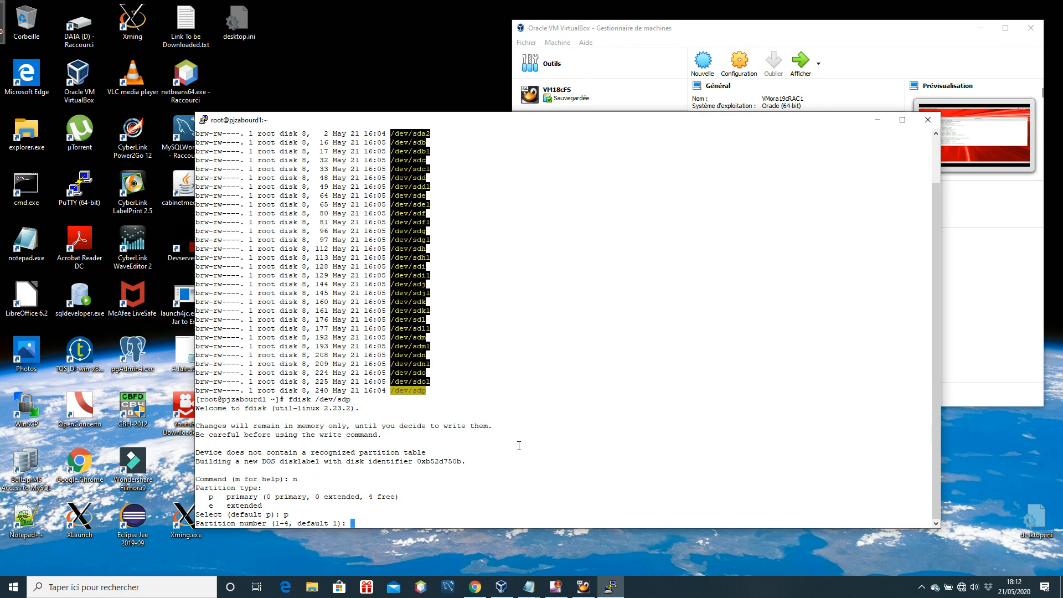
{"action": "type", "text": "1"}
{"action": "key", "text": "Return"}
{"action": "key", "text": "Return"}
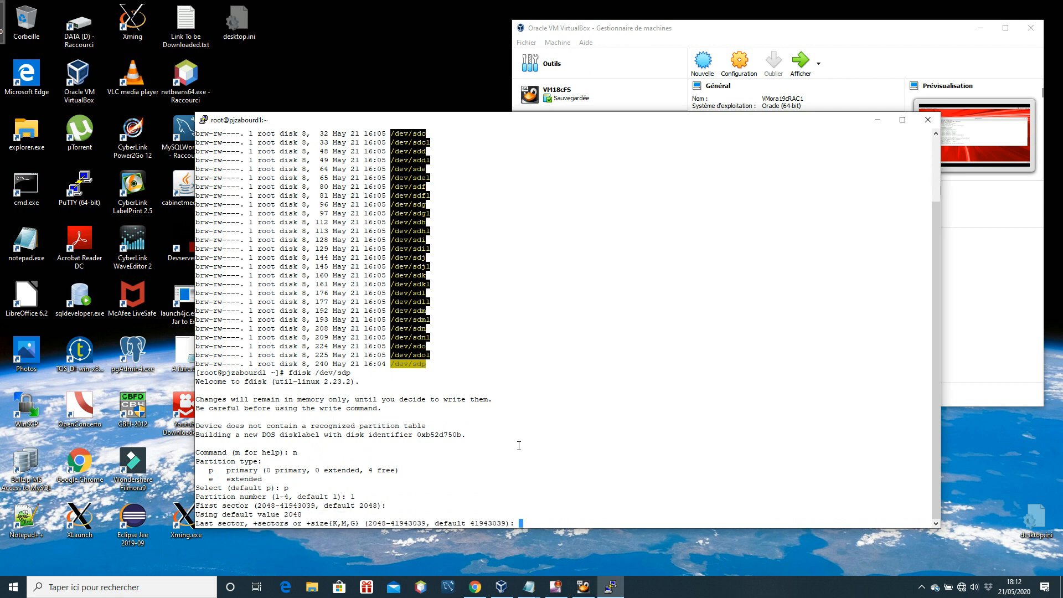
{"action": "key", "text": "Return"}
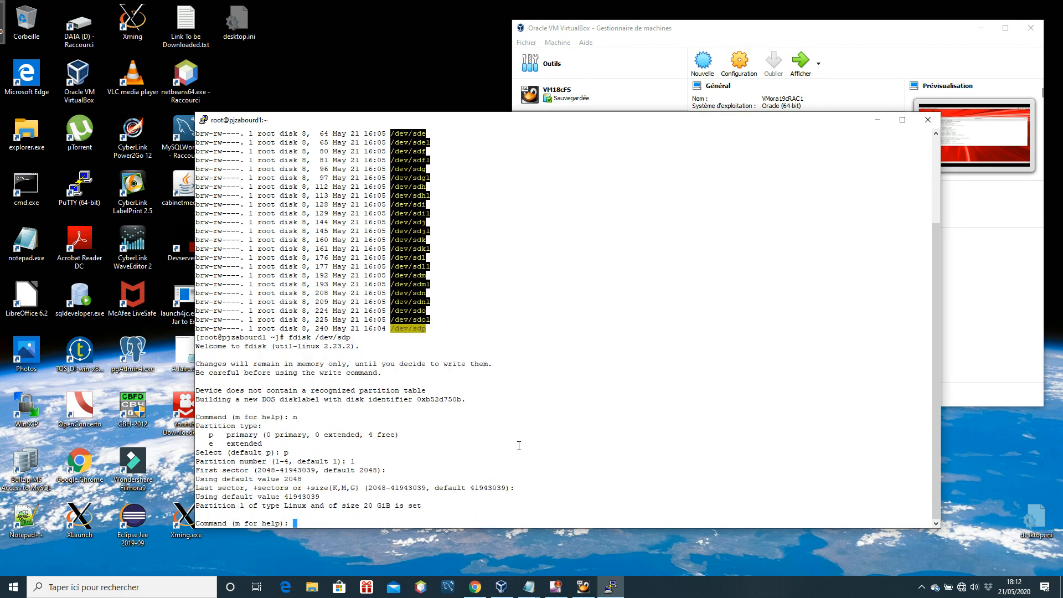
{"action": "type", "text": "w"}
{"action": "key", "text": "Return"}
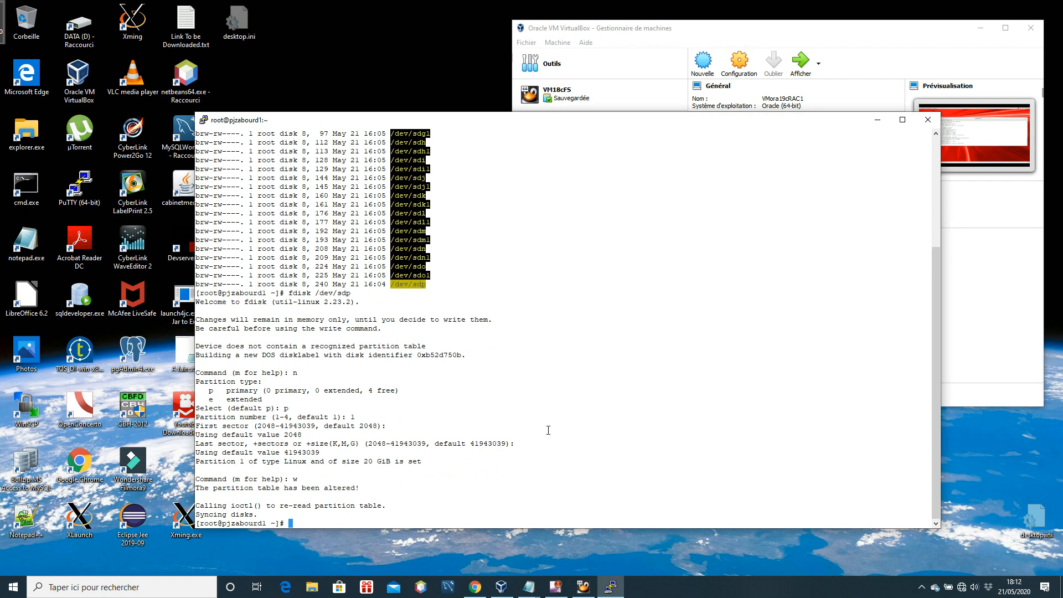
Display the details of partition /dev/sdp1 with fdisk -l and highlight the output
{"action": "type", "text": "fdisk -l /dev/sdp1"}
{"action": "key", "text": "Return"}
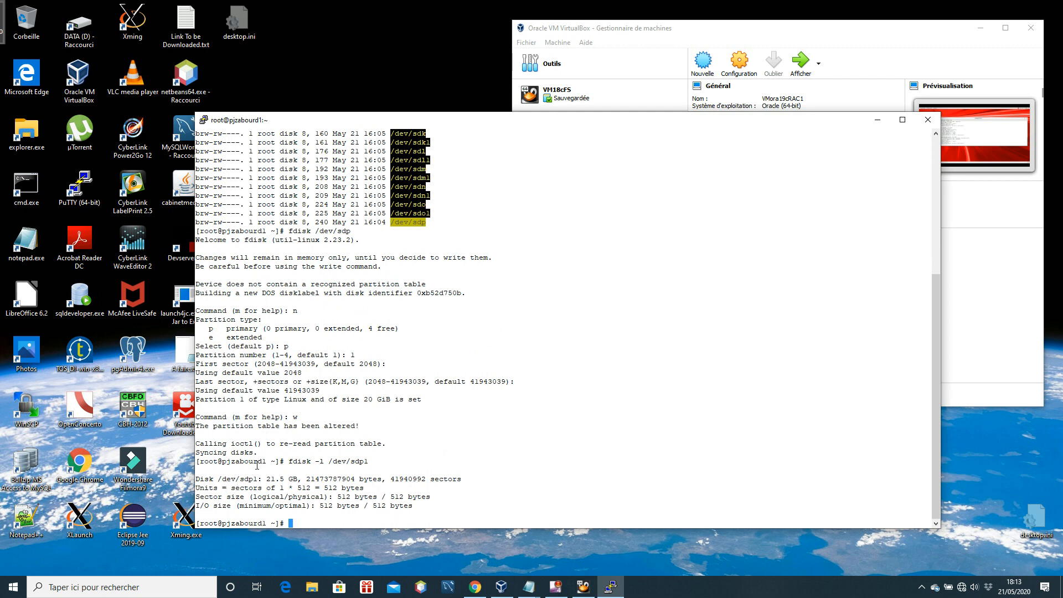
{"action": "left_click_drag", "start_coordinate": [197, 461], "coordinate": [438, 504]}
{"action": "left_click", "coordinate": [475, 471]}
Initialise the Oracle ASM library driver with oracleasm init
{"action": "type", "text": "oracleasm init"}
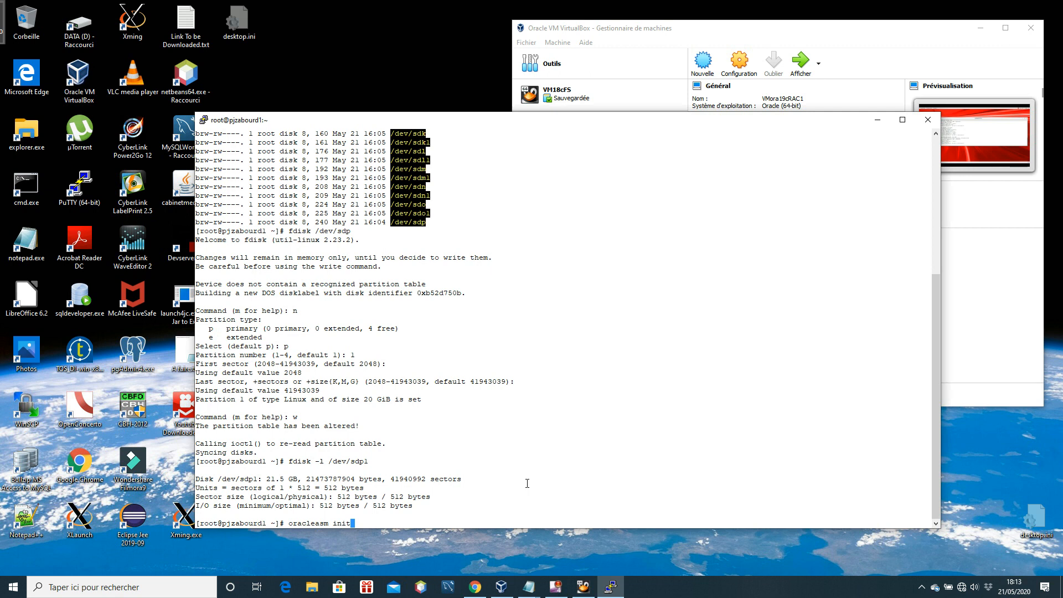
{"action": "key", "text": "Return"}
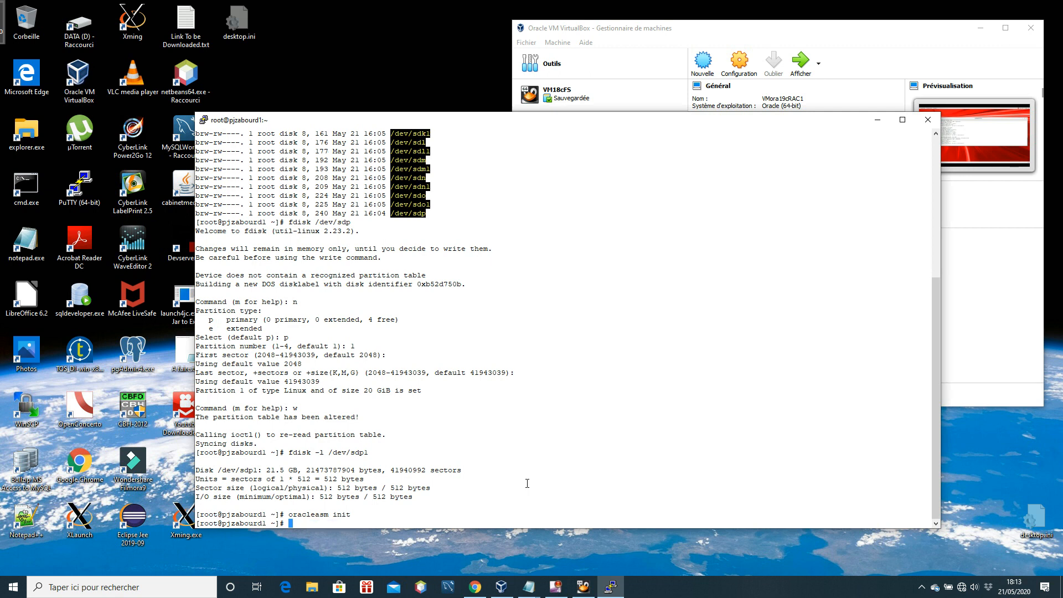
Create the ASM disk ASM19C20GO12_DEMO on /dev/sdp1 with oracleasm createdisk, copying the device path from the earlier fdisk command
{"action": "type", "text": "oracleasm createdisk"}
{"action": "type", "text": "ASM19C"}
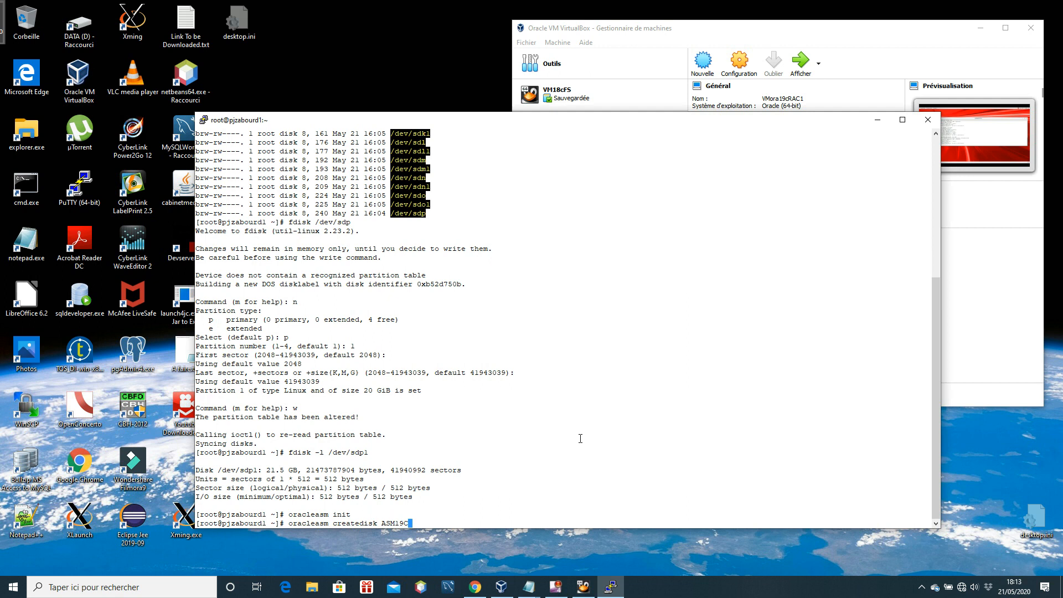
{"action": "type", "text": "20GO_"}
{"action": "key", "text": "BackSpace"}
{"action": "type", "text": "12_DEMO"}
{"action": "double_click", "coordinate": [331, 452]}
{"action": "right_click", "coordinate": [513, 457]}
{"action": "key", "text": "Return"}
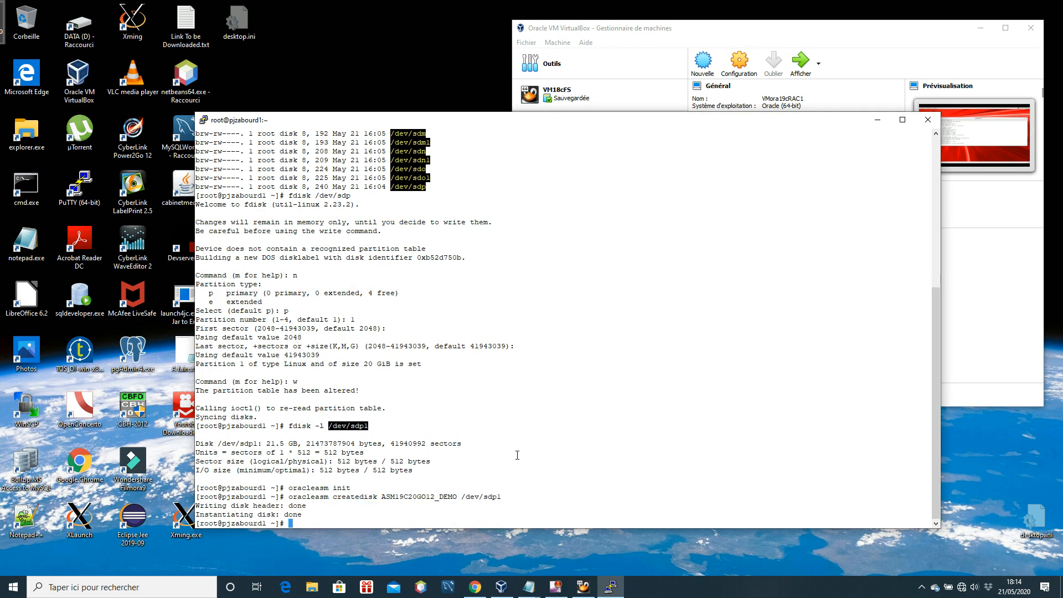
Rescan the system for ASM disks with oracleasm scandisks
{"action": "left_click", "coordinate": [557, 450]}
{"action": "type", "text": "oracleasm scandisk"}
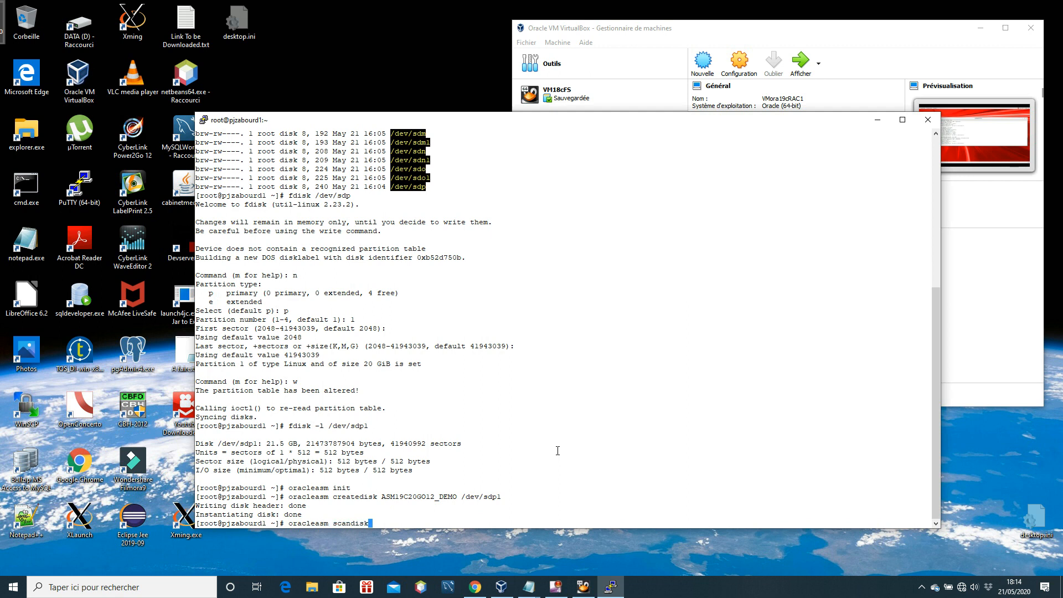
{"action": "type", "text": "s"}
{"action": "key", "text": "Return"}
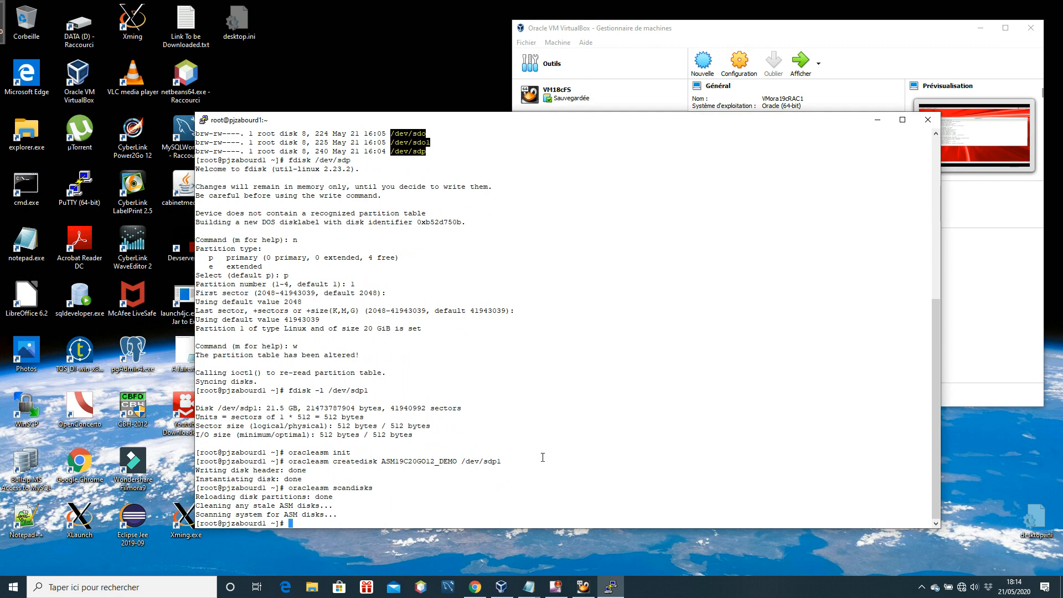
List the ASM disks with ls -l /dev/oracleasm/disks/ASM* and review the terminal output
{"action": "type", "text": "ls -l /dev/oracleasm/disks/AS"}
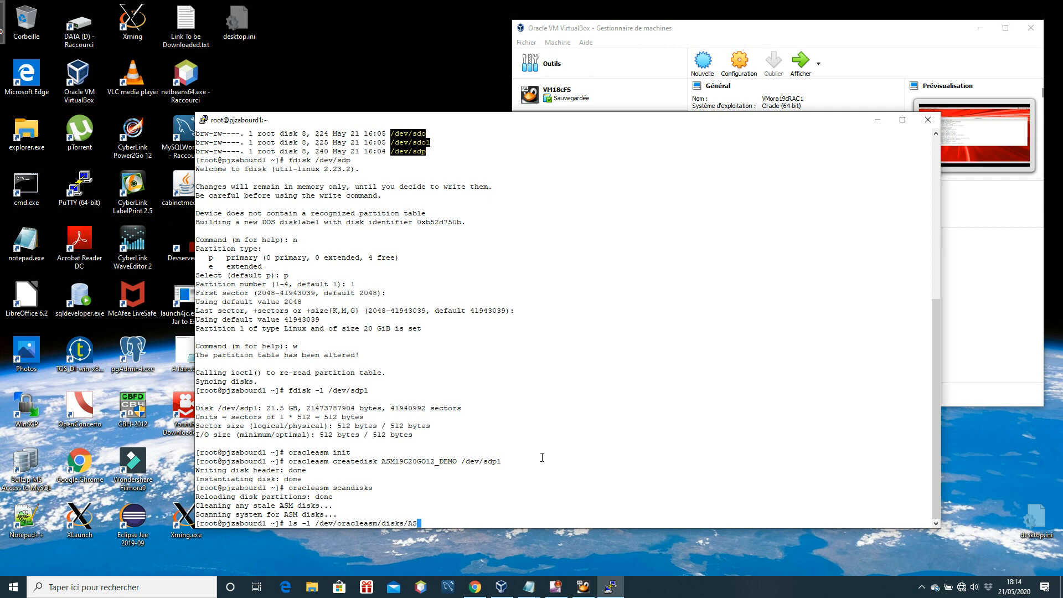
{"action": "type", "text": "M*"}
{"action": "key", "text": "Return"}
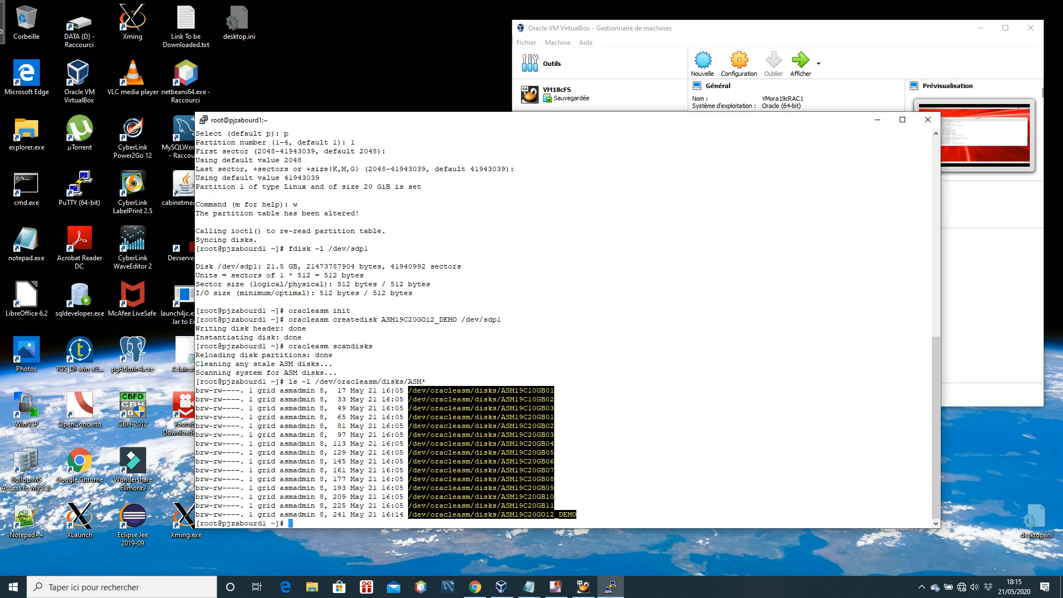
{"action": "scroll", "coordinate": [489, 385], "scroll_direction": "up", "scroll_amount": 7}
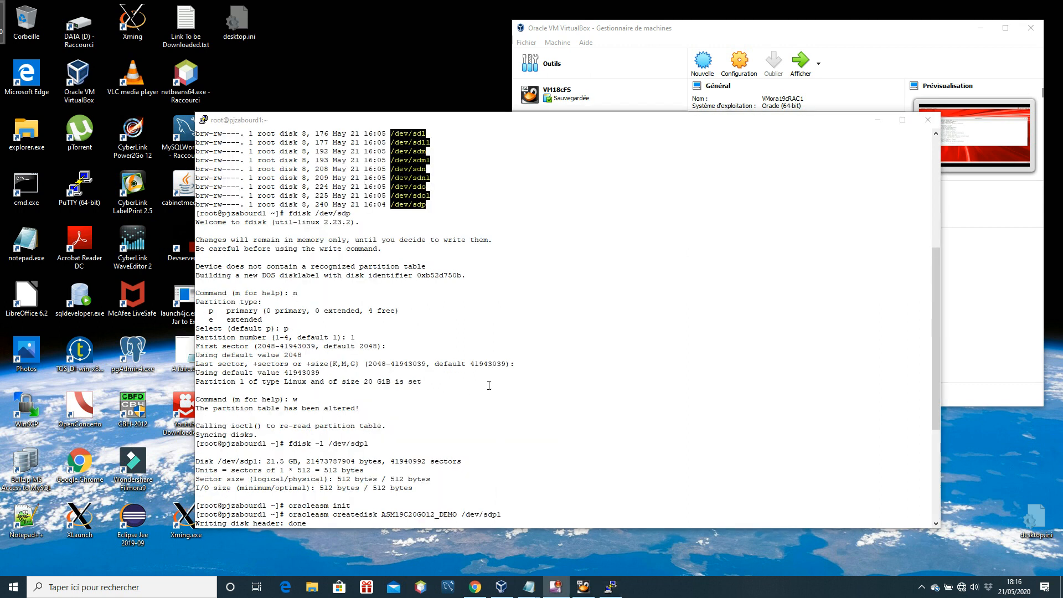
{"action": "scroll", "coordinate": [562, 415], "scroll_direction": "down", "scroll_amount": 7}
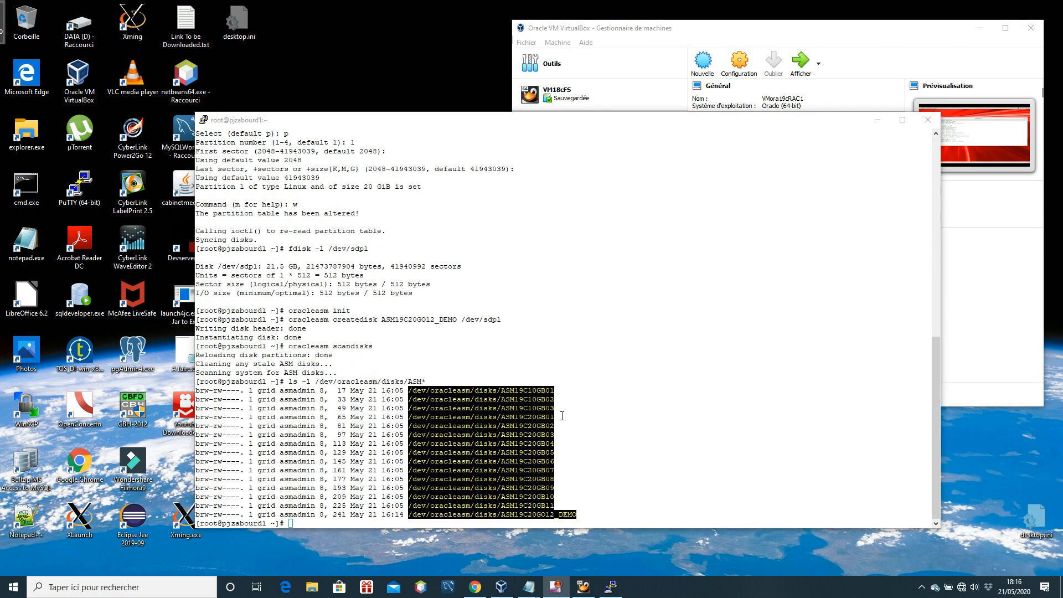
Switch to the VMora19cRAC1 virtual machine window and launch asmca from the grid user's terminal
{"action": "left_click", "coordinate": [583, 587]}
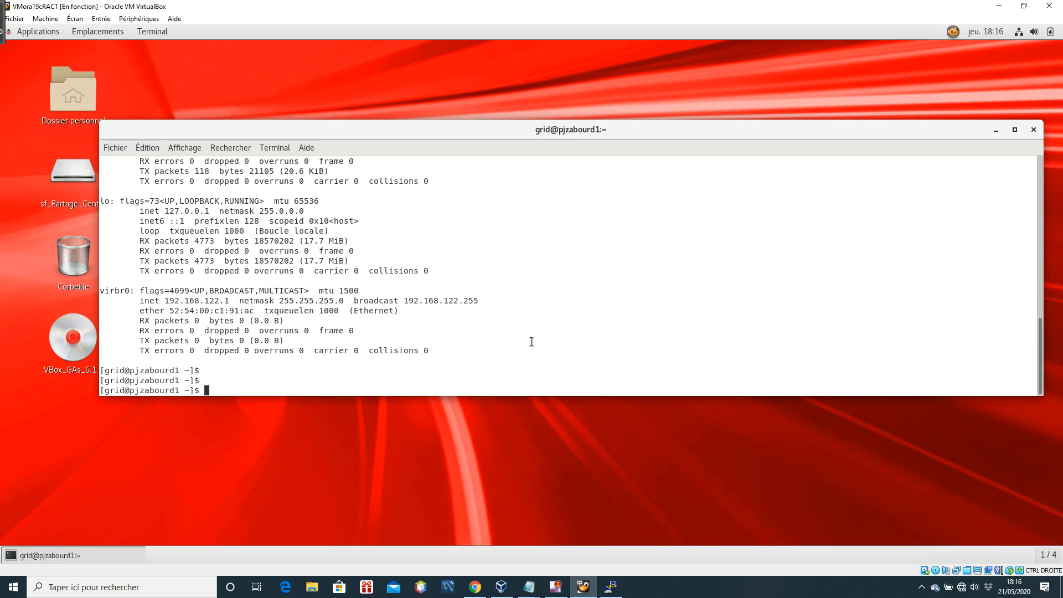
{"action": "type", "text": "asmca"}
{"action": "key", "text": "Return"}
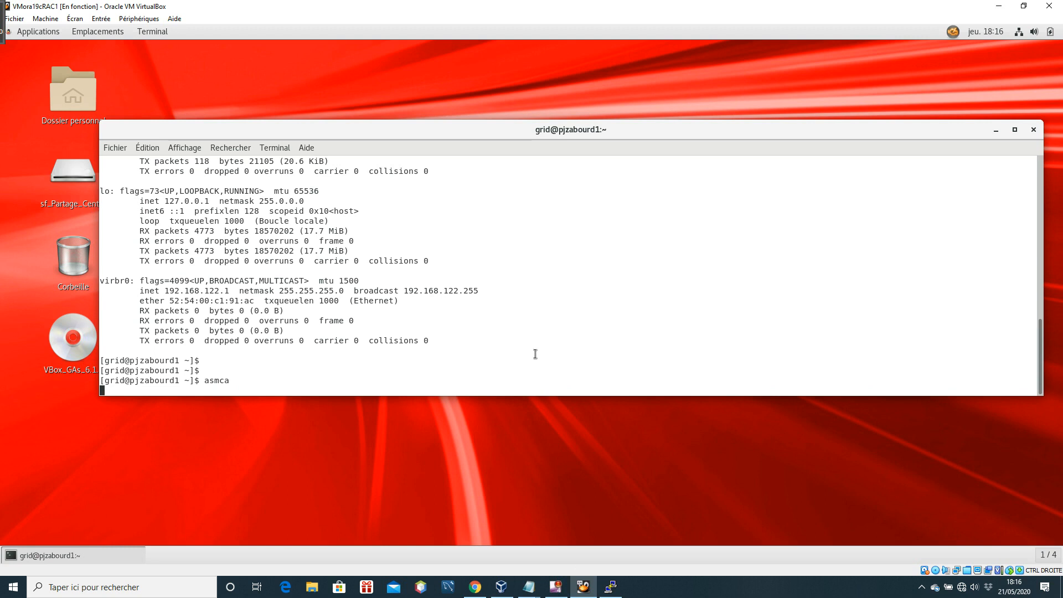
{"action": "key", "text": "Return"}
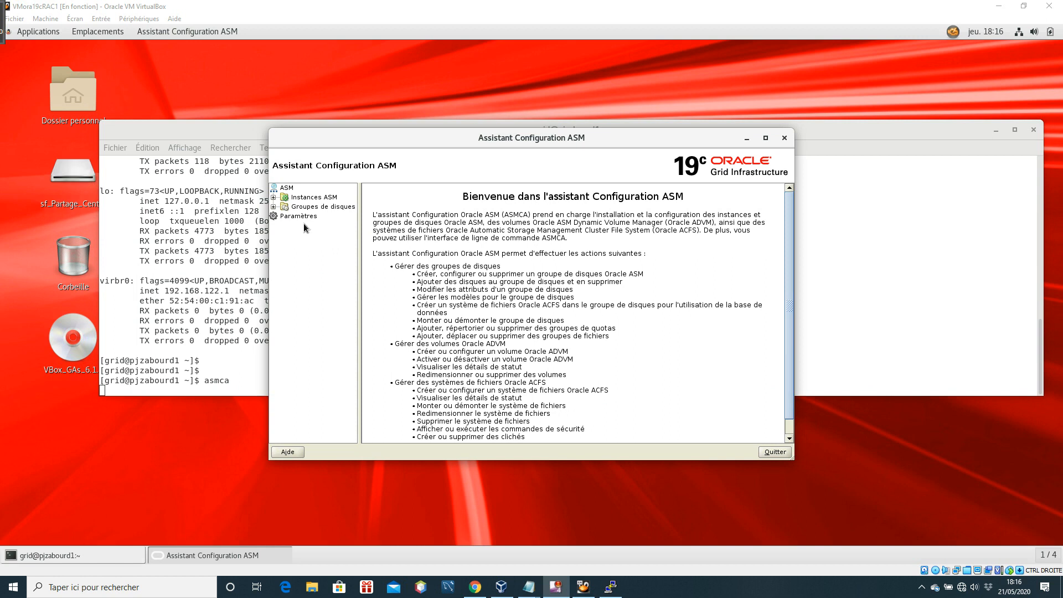
Expand the disk groups in the ASM Configuration Assistant and open the add-disks form for the DATA group
{"action": "left_click", "coordinate": [273, 207]}
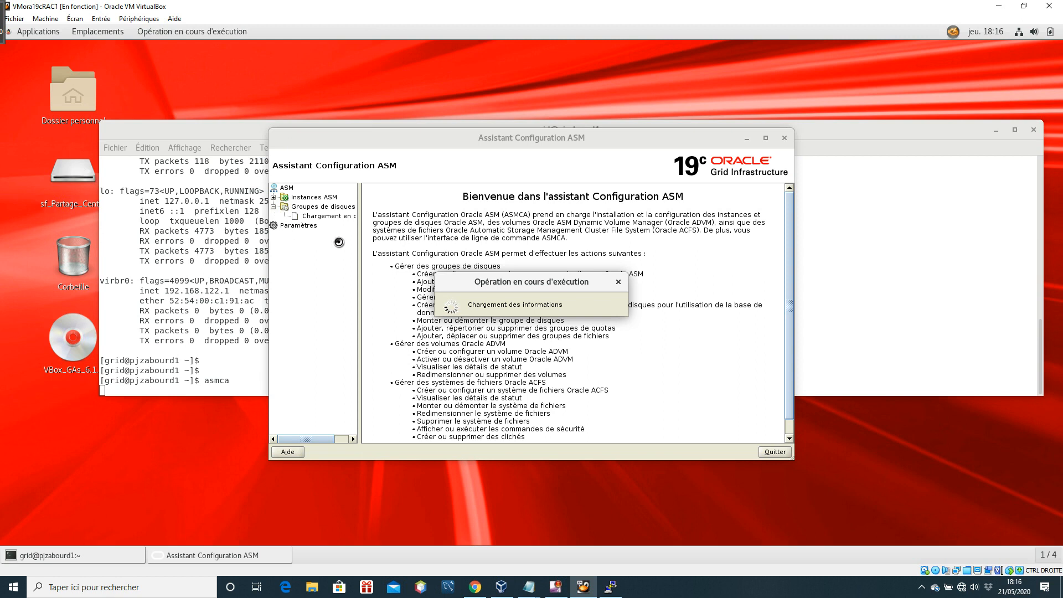
{"action": "left_click", "coordinate": [311, 216]}
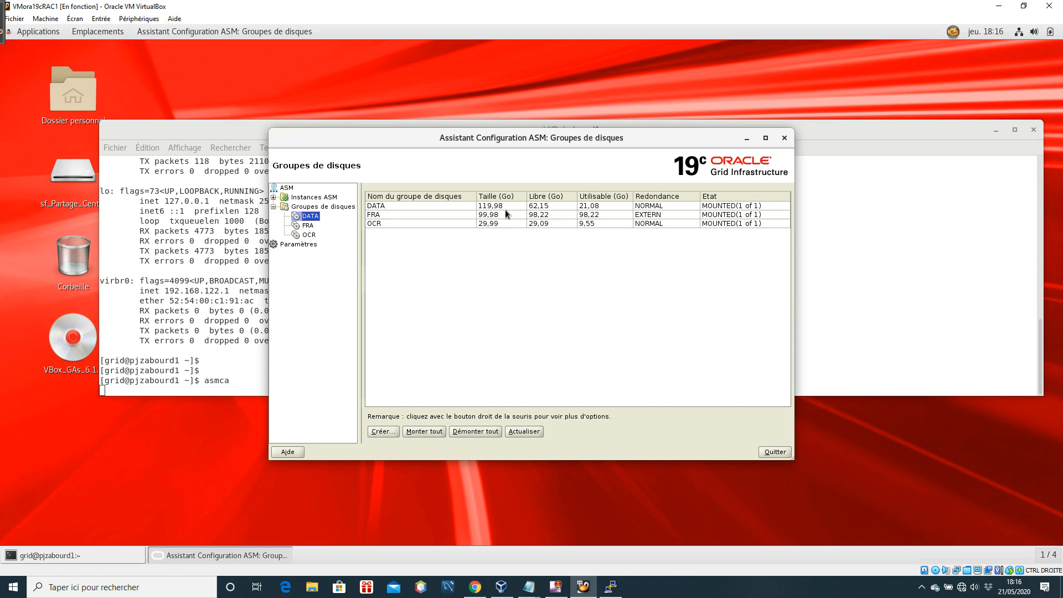
{"action": "left_click", "coordinate": [431, 206]}
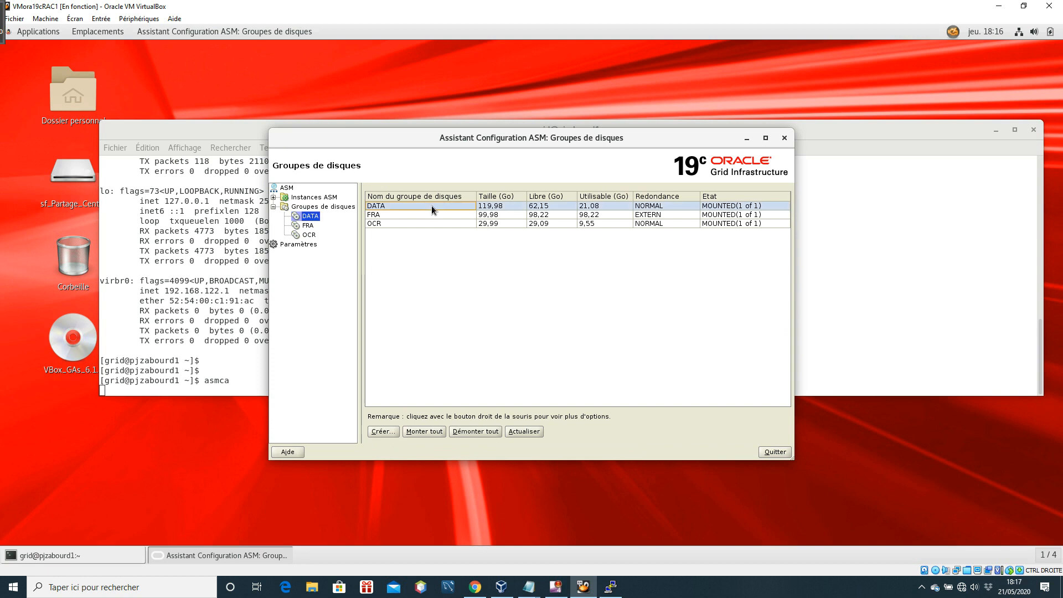
{"action": "right_click", "coordinate": [431, 205]}
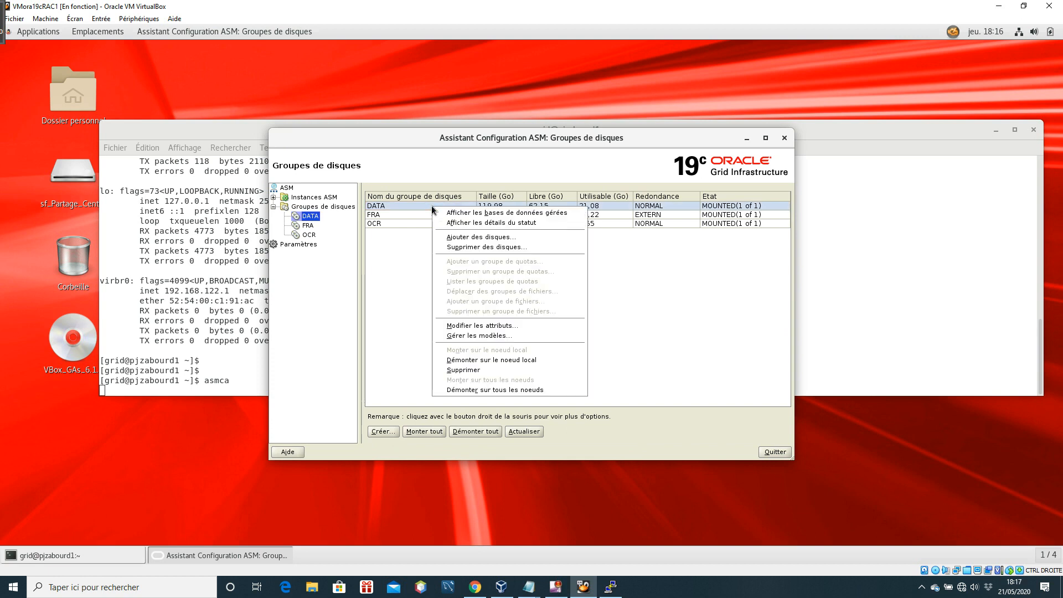
{"action": "left_click", "coordinate": [489, 239]}
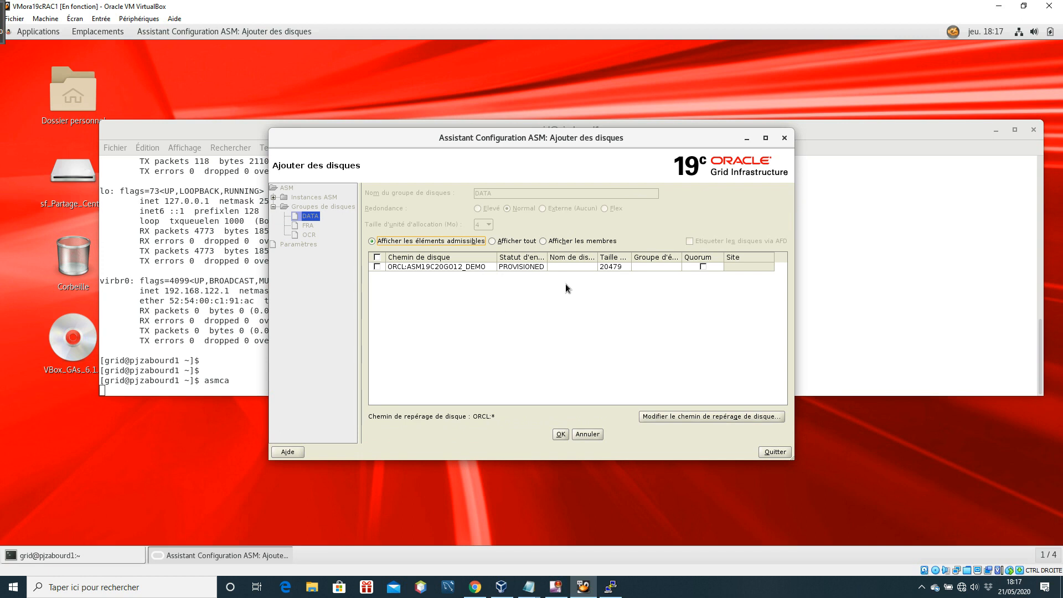
Add the disk ORCL:ASM19C20GO12_DEMO to the DATA disk group and wake the virtual machine's screen while the operation runs
{"action": "left_click", "coordinate": [377, 267]}
{"action": "left_click", "coordinate": [559, 436]}
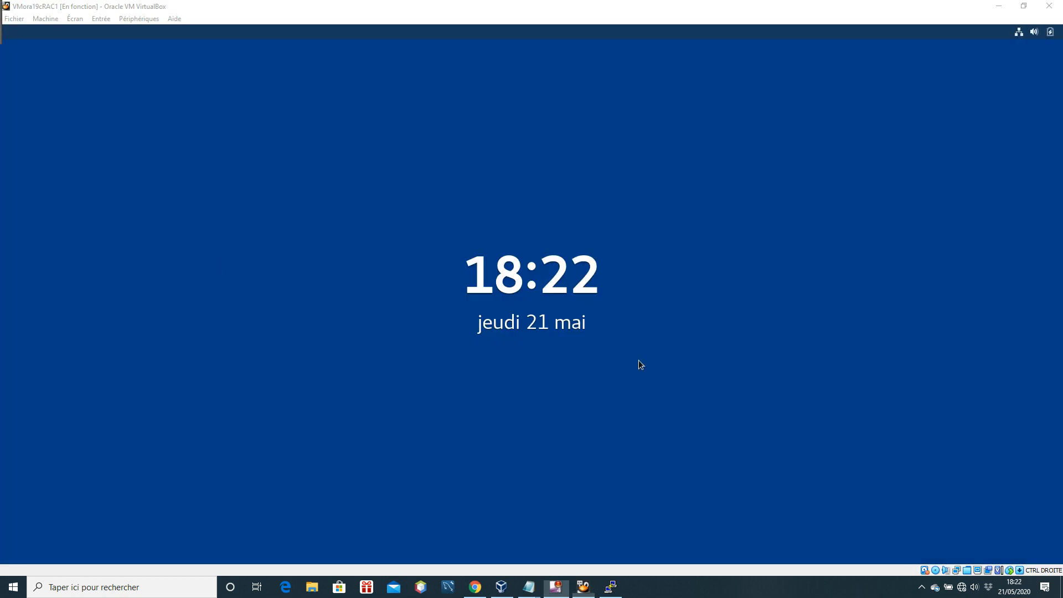
{"action": "left_click", "coordinate": [630, 351]}
{"action": "key", "text": "Return"}
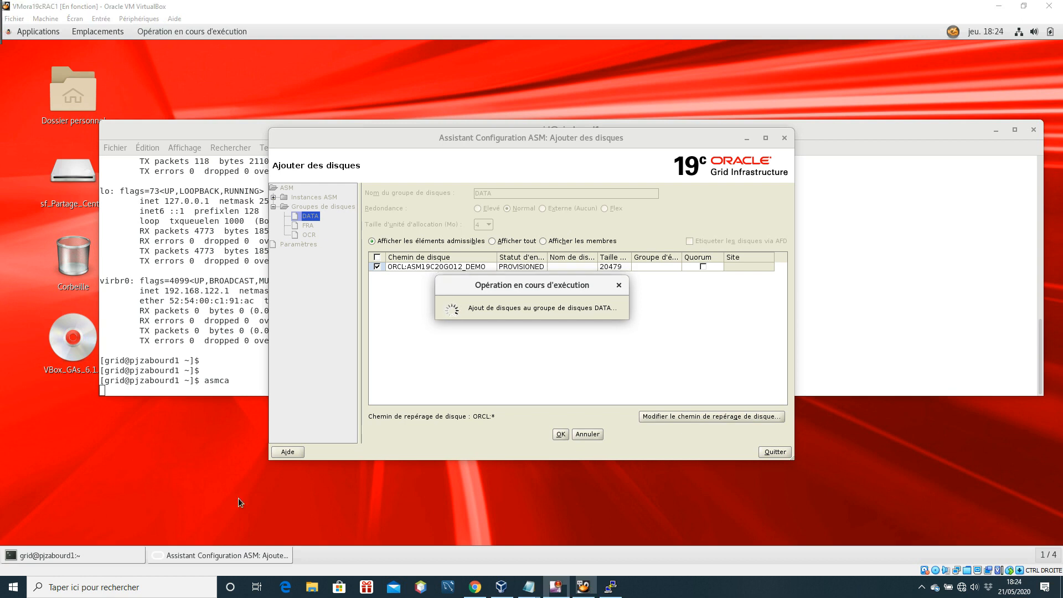
{"action": "left_click_drag", "start_coordinate": [523, 290], "coordinate": [527, 298]}
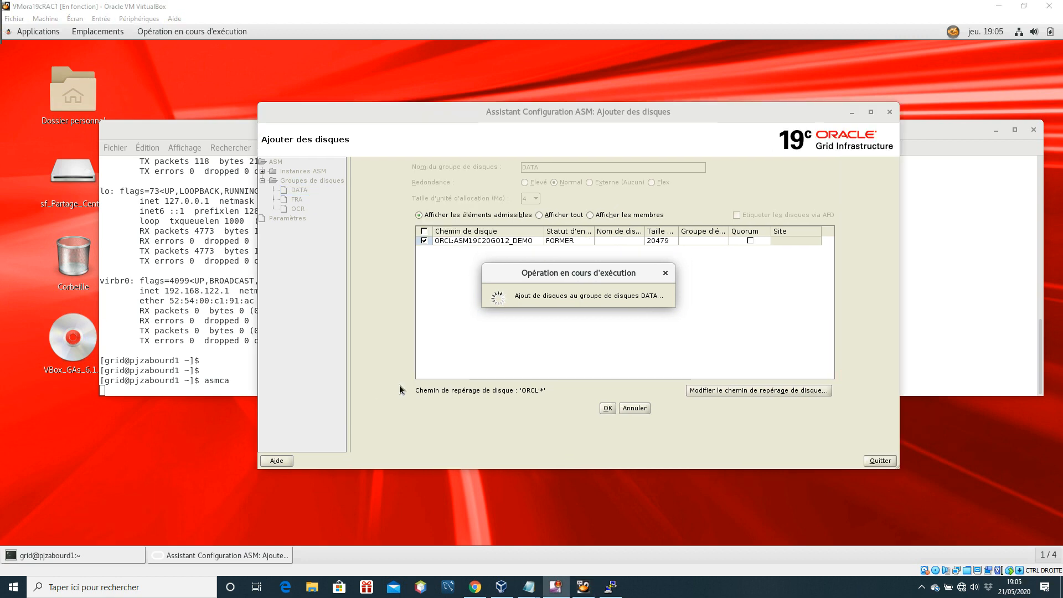
{"action": "left_click_drag", "start_coordinate": [556, 273], "coordinate": [579, 280]}
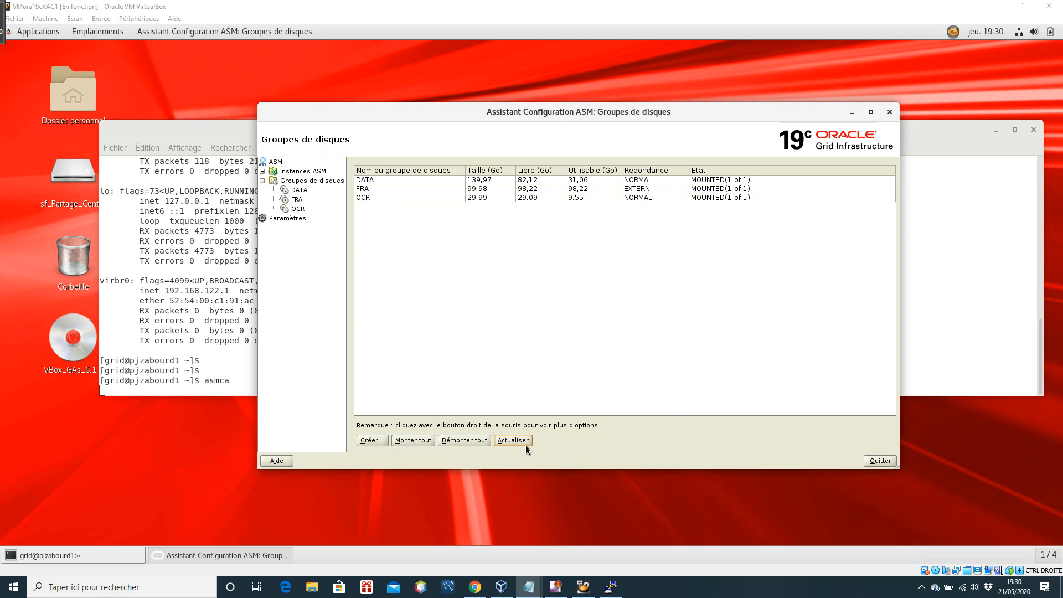
Quit the ASM Configuration Assistant and return to a fresh prompt in the root PuTTY session
{"action": "left_click", "coordinate": [880, 461]}
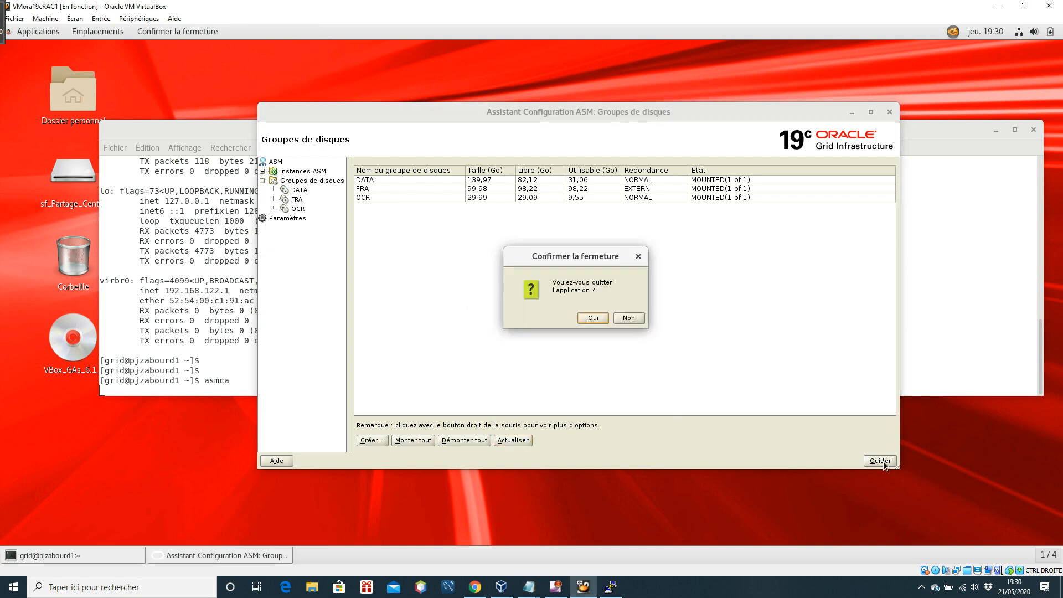
{"action": "left_click", "coordinate": [592, 317]}
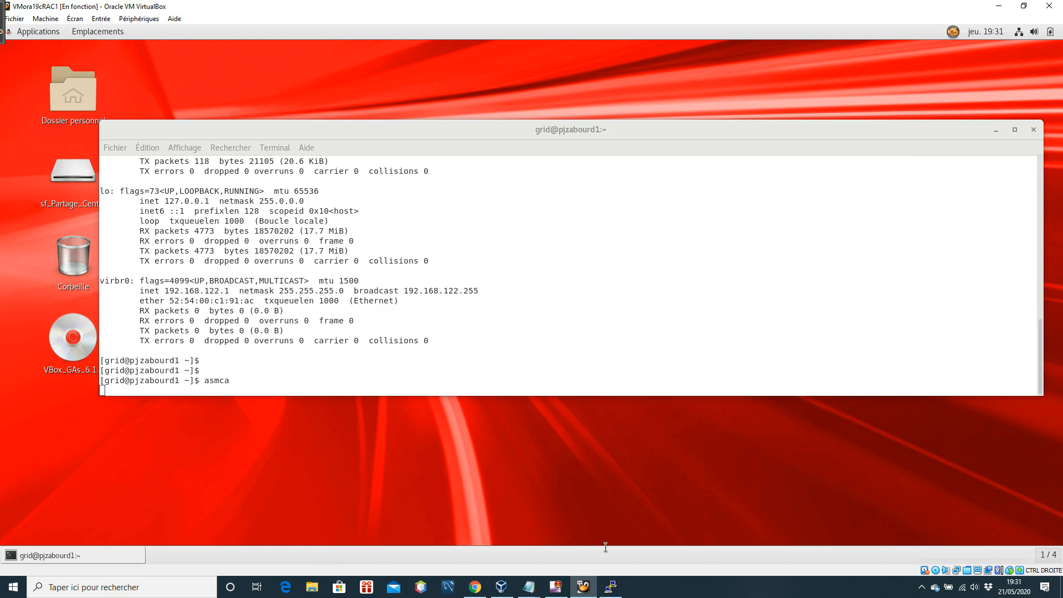
{"action": "left_click", "coordinate": [611, 587]}
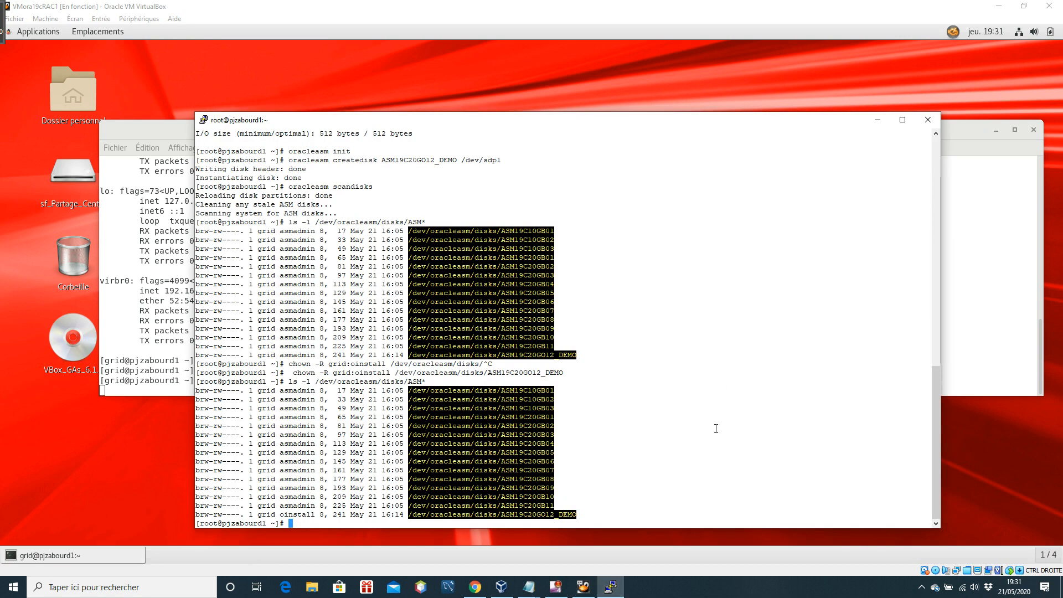
{"action": "key", "text": "Return"}
{"action": "key", "text": "Return"}
{"action": "key", "text": "Return"}
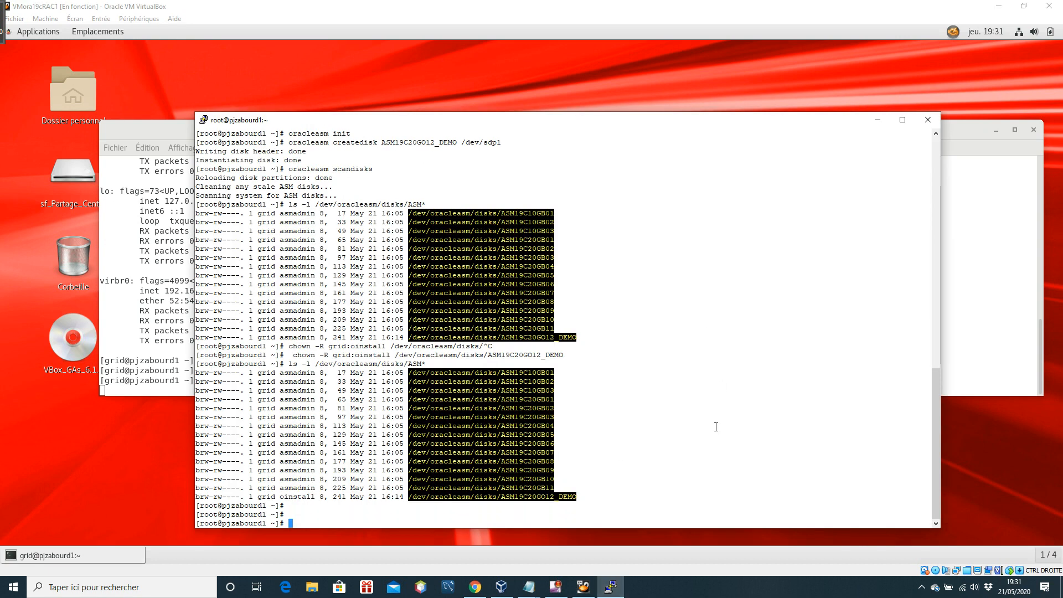
Switch the PuTTY session to the grid user with su - grid and clear the terminal
{"action": "type", "text": "su - "}
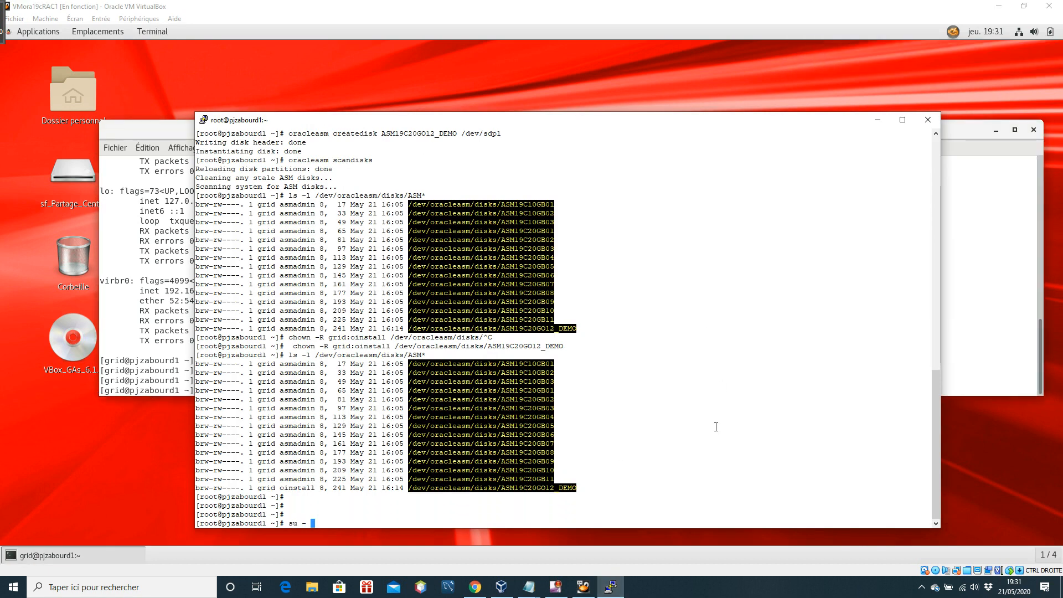
{"action": "type", "text": "grid"}
{"action": "key", "text": "Return"}
{"action": "key", "text": "Return"}
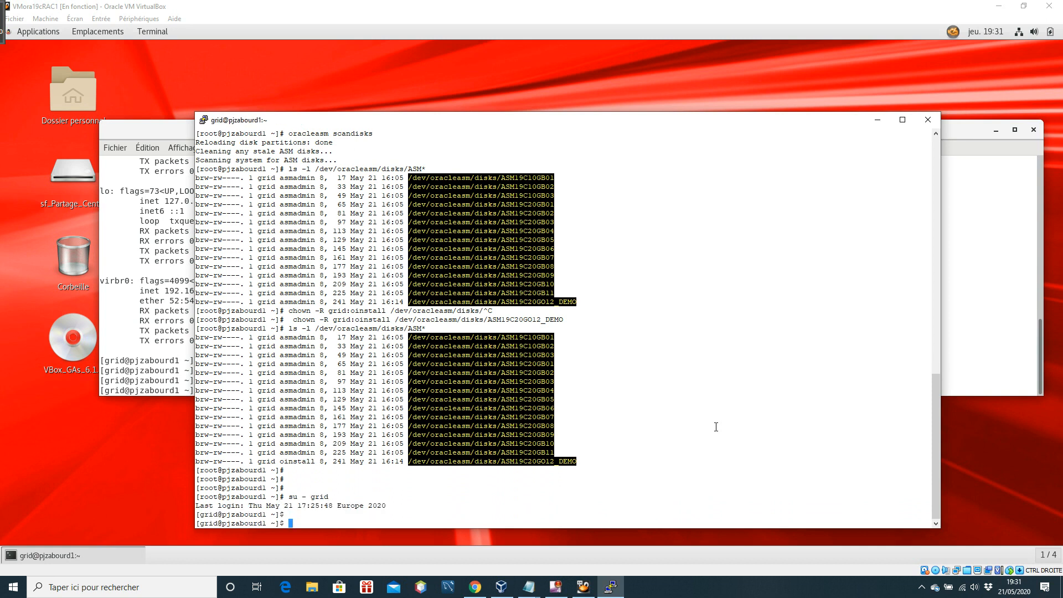
{"action": "type", "text": "clear"}
{"action": "key", "text": "Return"}
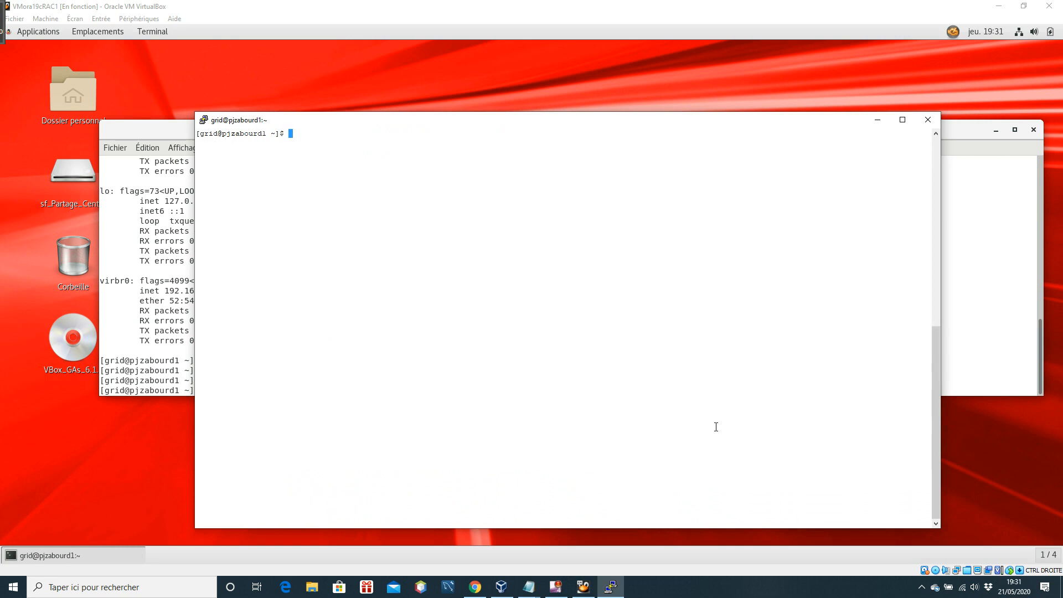
List the disk groups with lsdg in asmcmd, widen the terminal, highlight the DATA row, and minimise the virtual machine window
{"action": "type", "text": "asmcmd"}
{"action": "key", "text": "Return"}
{"action": "type", "text": "lsdg"}
{"action": "key", "text": "Return"}
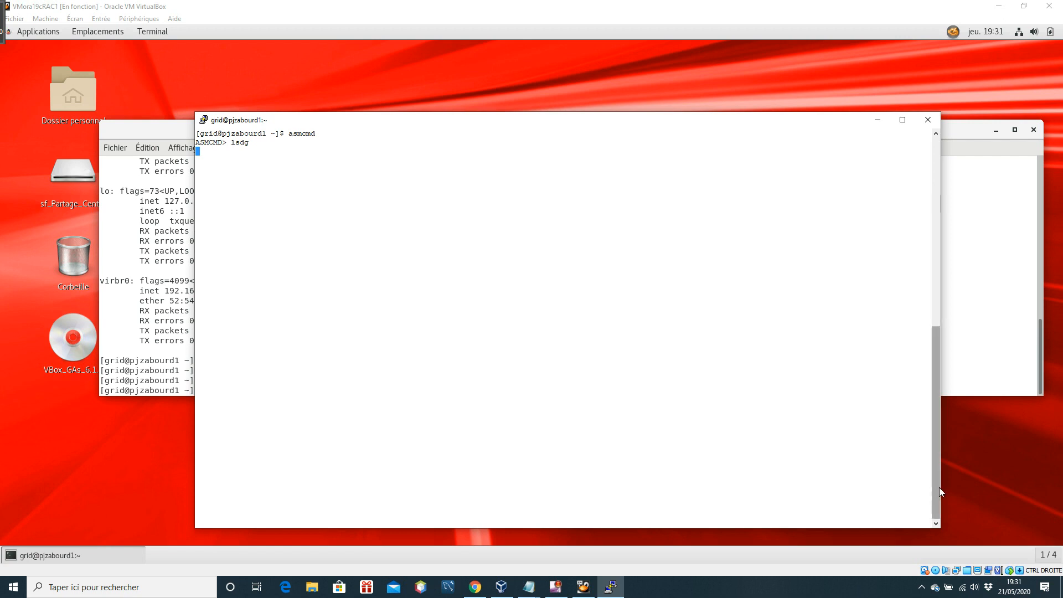
{"action": "left_click_drag", "start_coordinate": [940, 484], "coordinate": [1003, 484]}
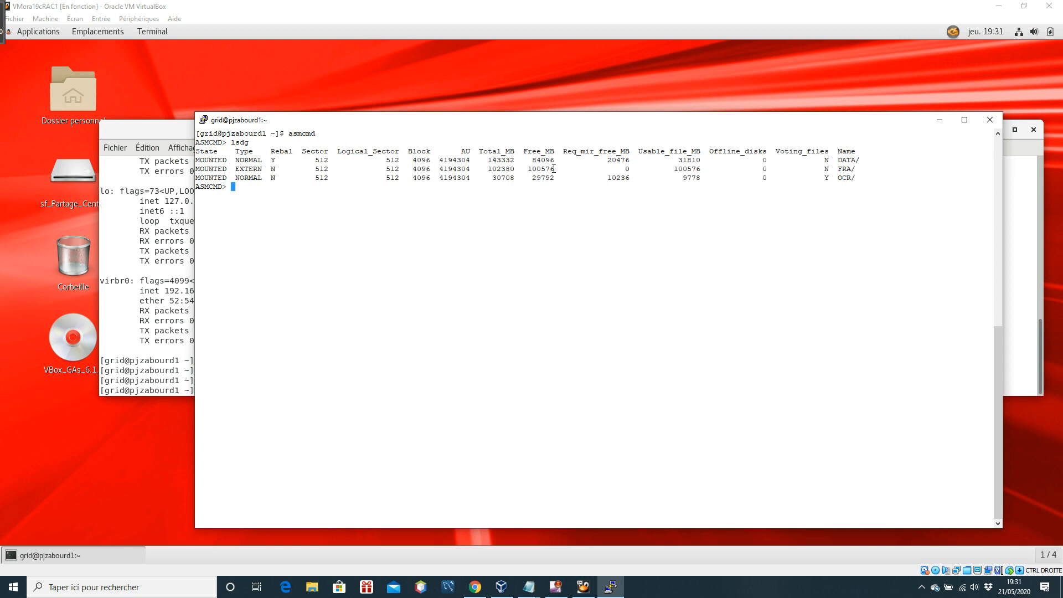
{"action": "left_click_drag", "start_coordinate": [857, 160], "coordinate": [475, 159]}
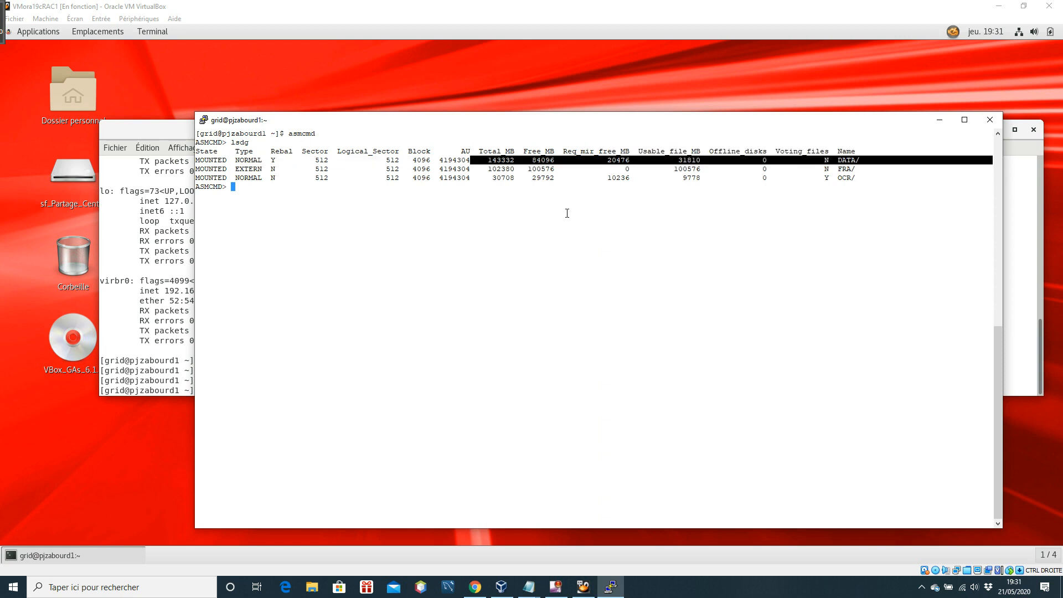
{"action": "left_click", "coordinate": [605, 261]}
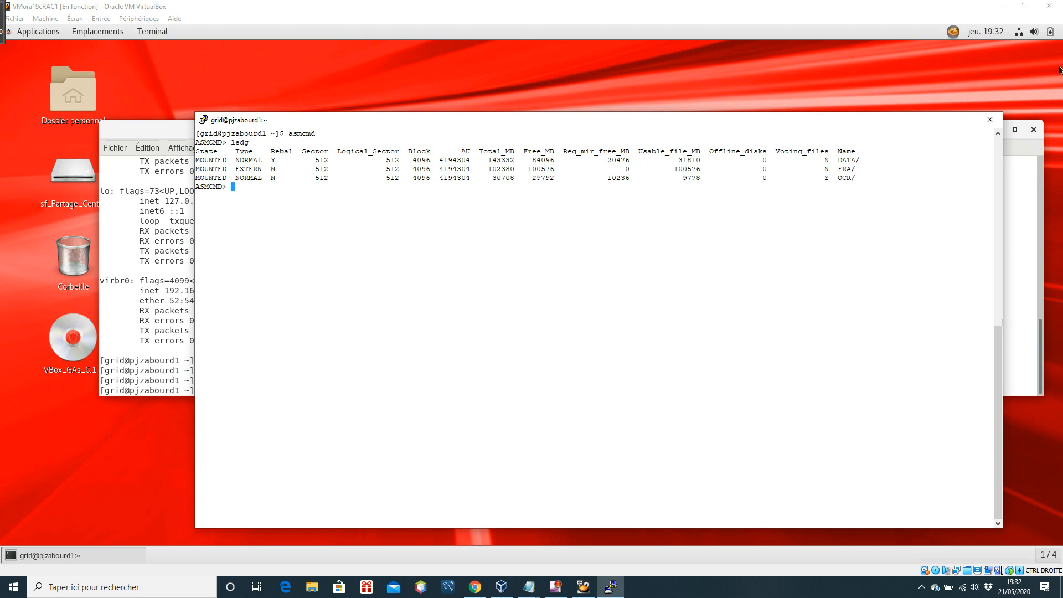
{"action": "left_click", "coordinate": [1003, 6]}
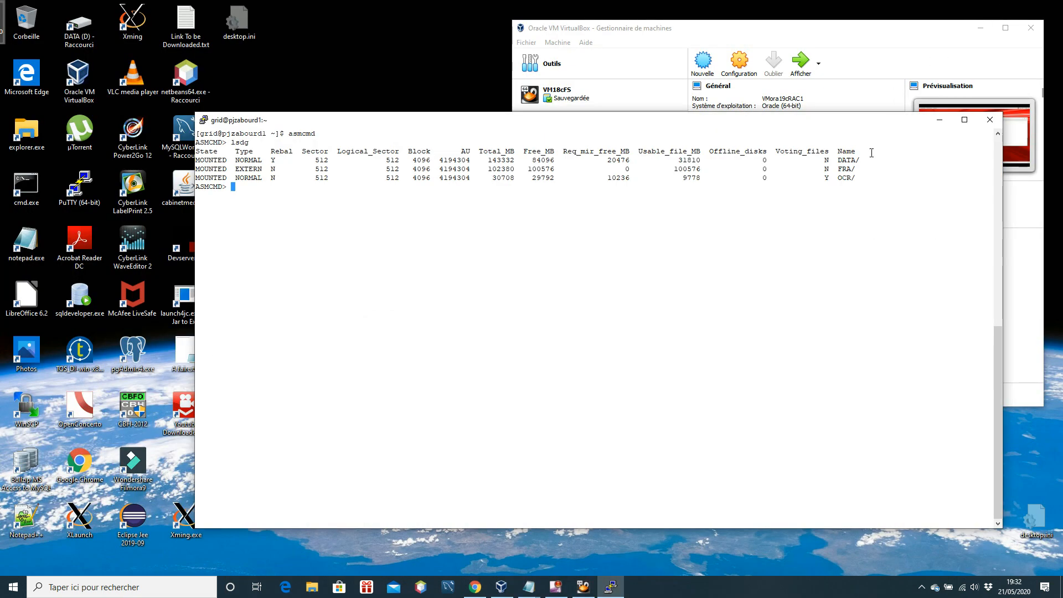
Minimise the PuTTY terminal and select the VMora19cRAC2 machine in the VirtualBox manager
{"action": "left_click", "coordinate": [939, 121]}
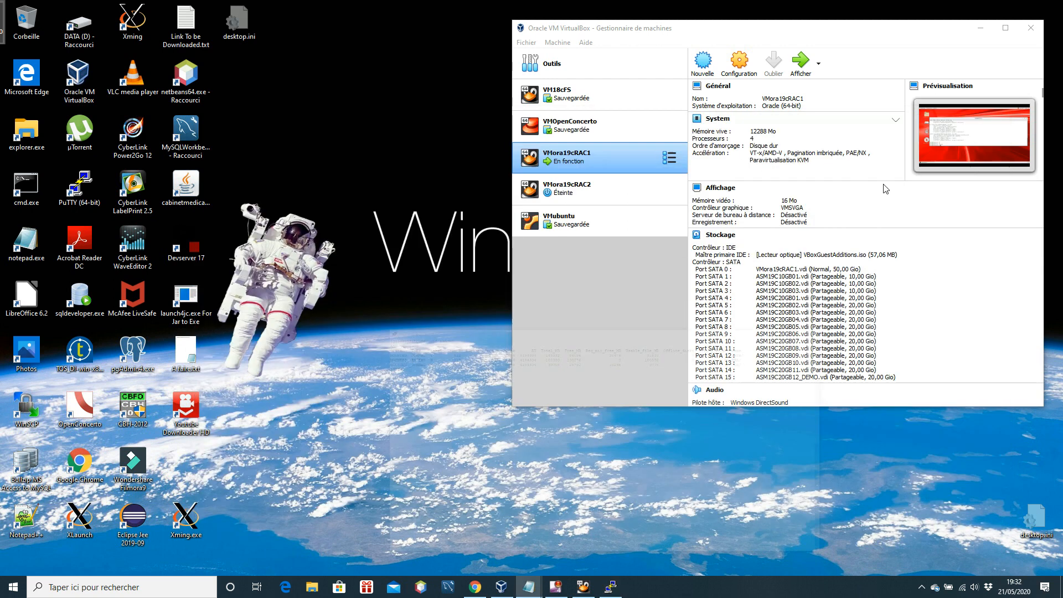
{"action": "left_click", "coordinate": [578, 197]}
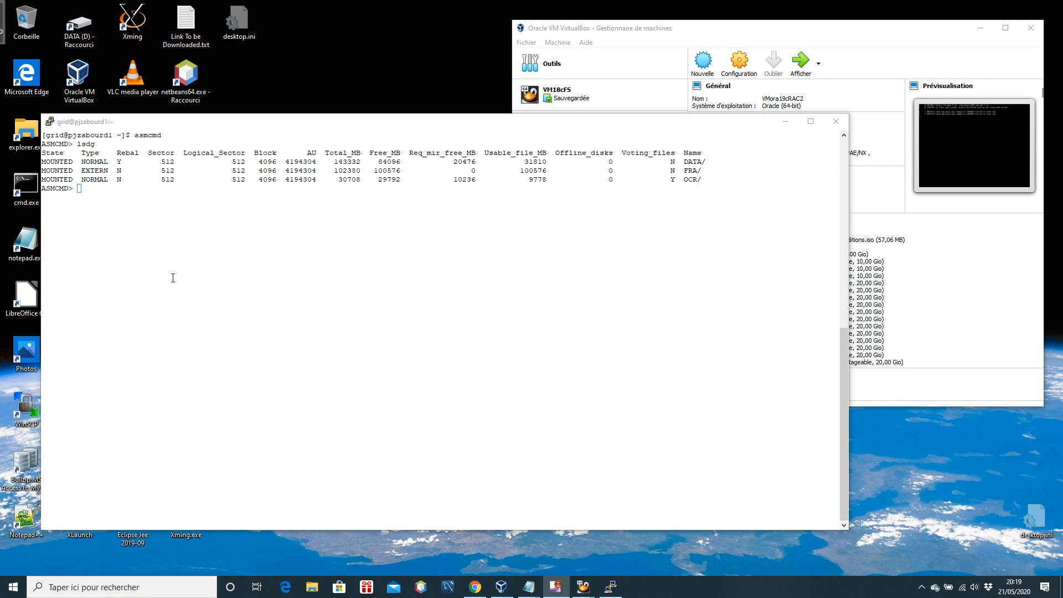
Open a new PuTTY SSH session to 192.168.78.106 on port 22 from the existing terminal
{"action": "left_click", "coordinate": [50, 122]}
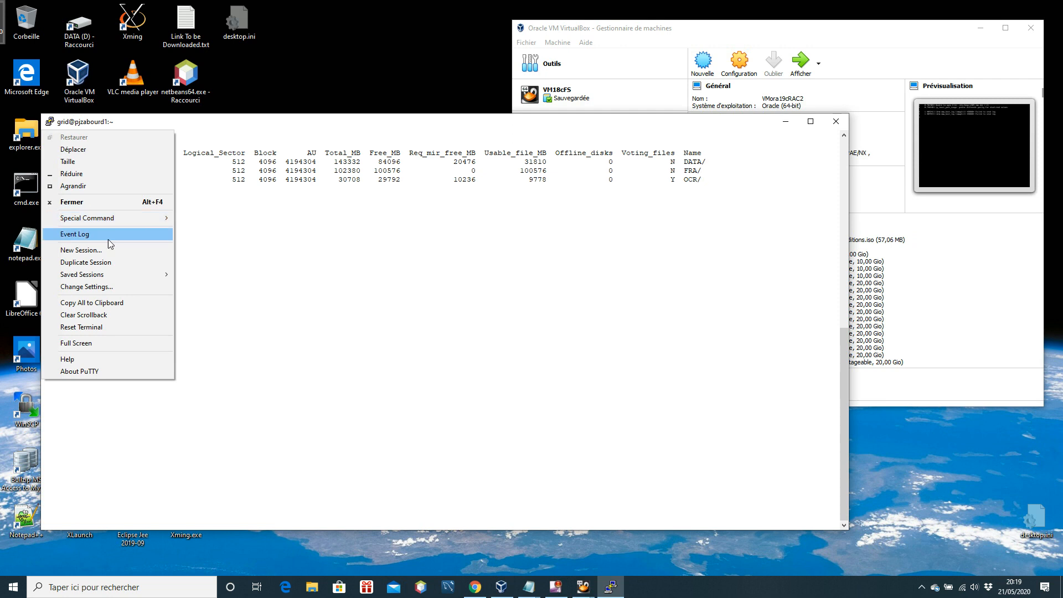
{"action": "left_click", "coordinate": [81, 250]}
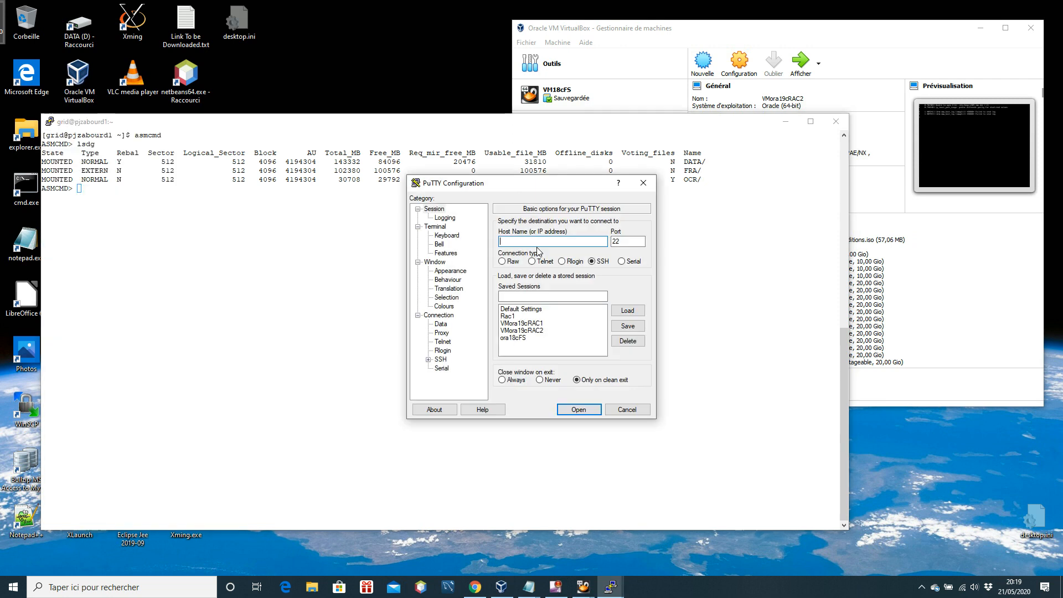
{"action": "type", "text": "192.168.78.106"}
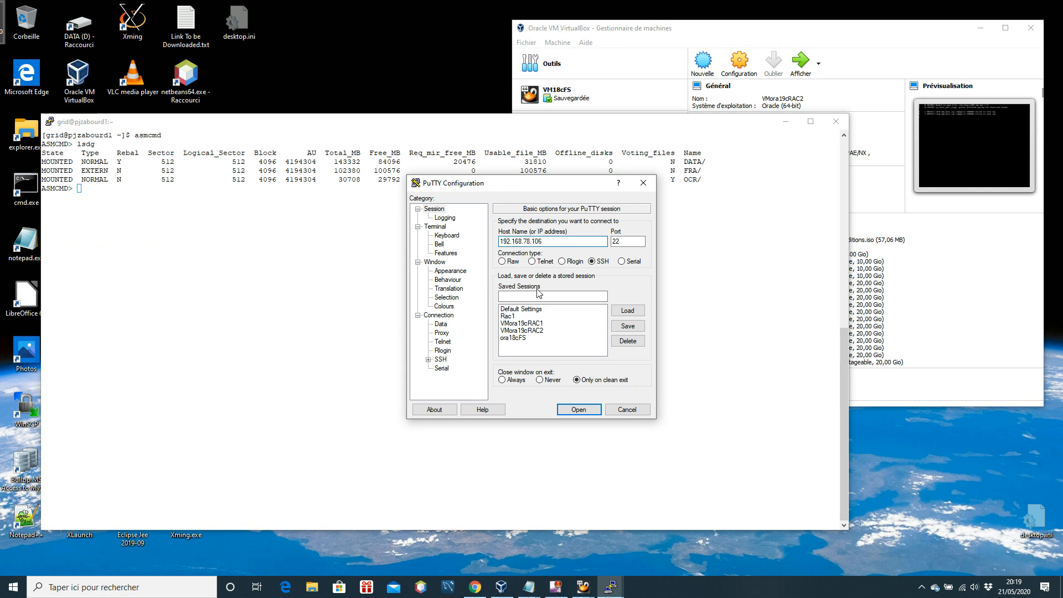
{"action": "left_click", "coordinate": [444, 306]}
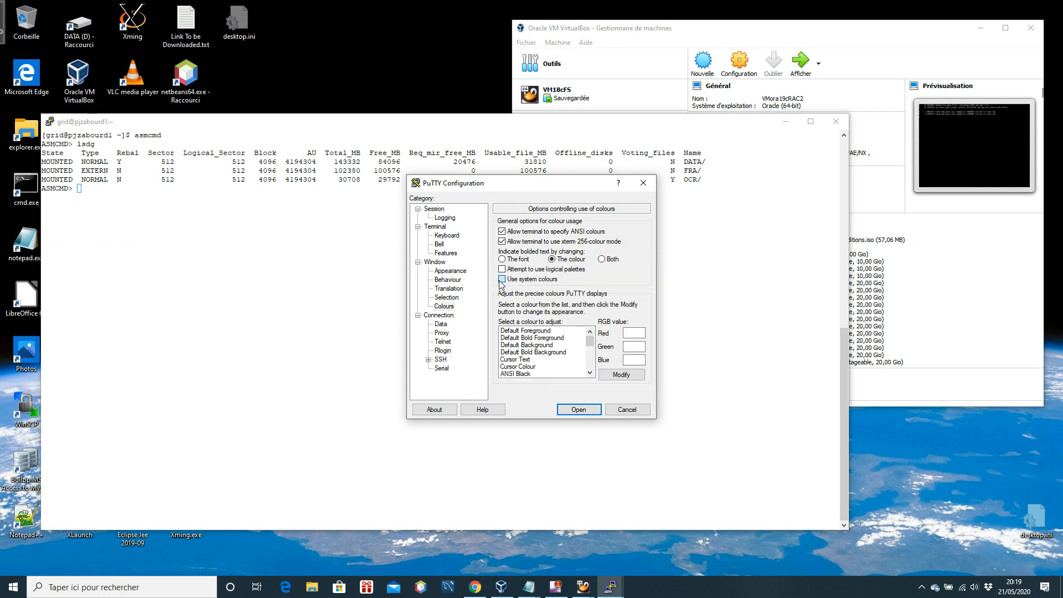
{"action": "left_click", "coordinate": [579, 409]}
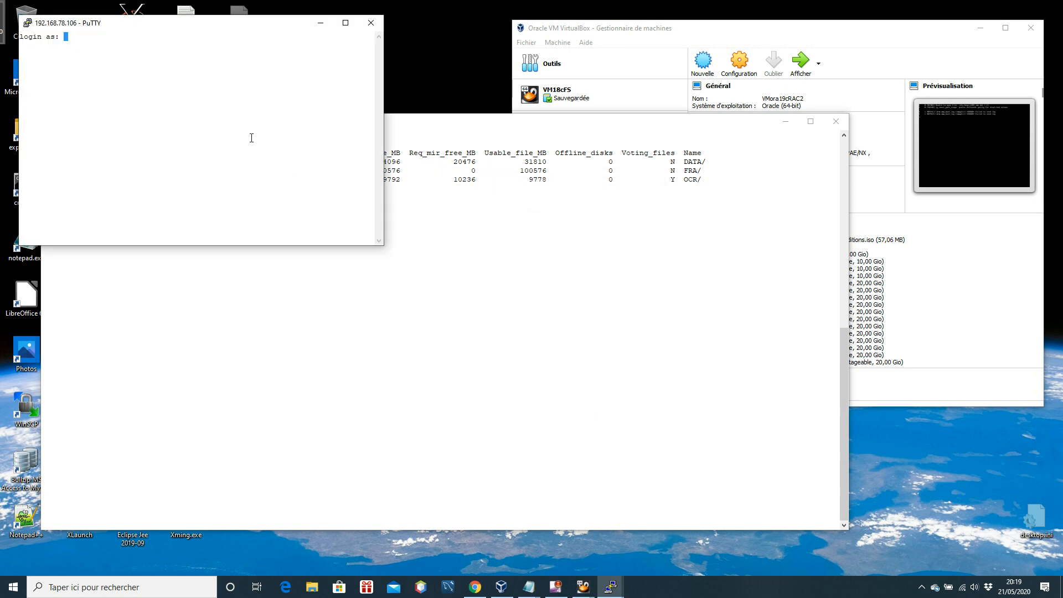
Enlarge and reposition the new terminal window and log in as root with the account password
{"action": "left_click_drag", "start_coordinate": [211, 25], "coordinate": [387, 92]}
{"action": "left_click_drag", "start_coordinate": [559, 307], "coordinate": [1039, 327]}
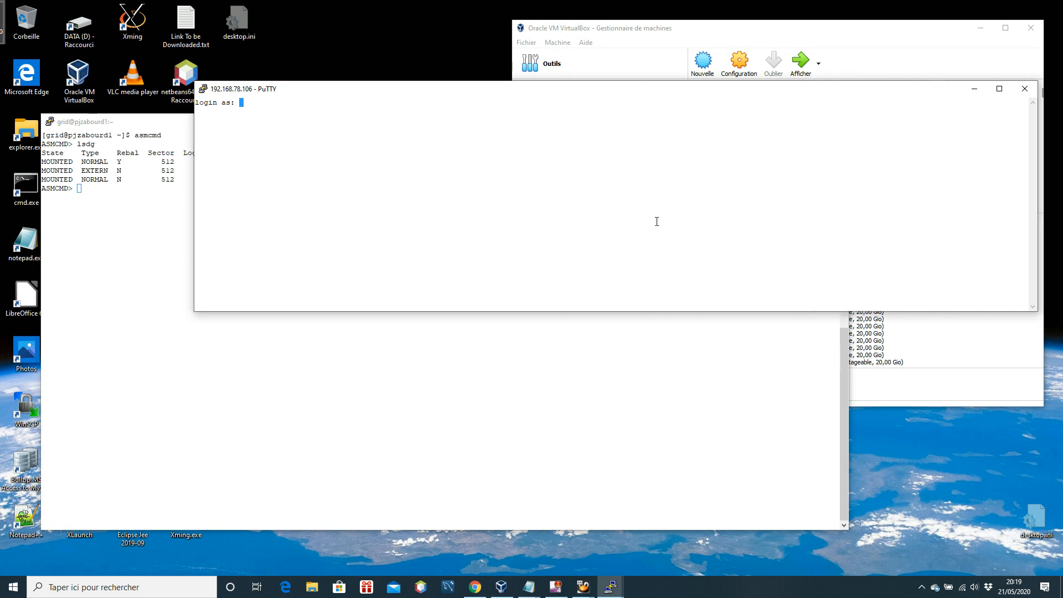
{"action": "left_click_drag", "start_coordinate": [628, 311], "coordinate": [637, 356]}
{"action": "type", "text": "root"}
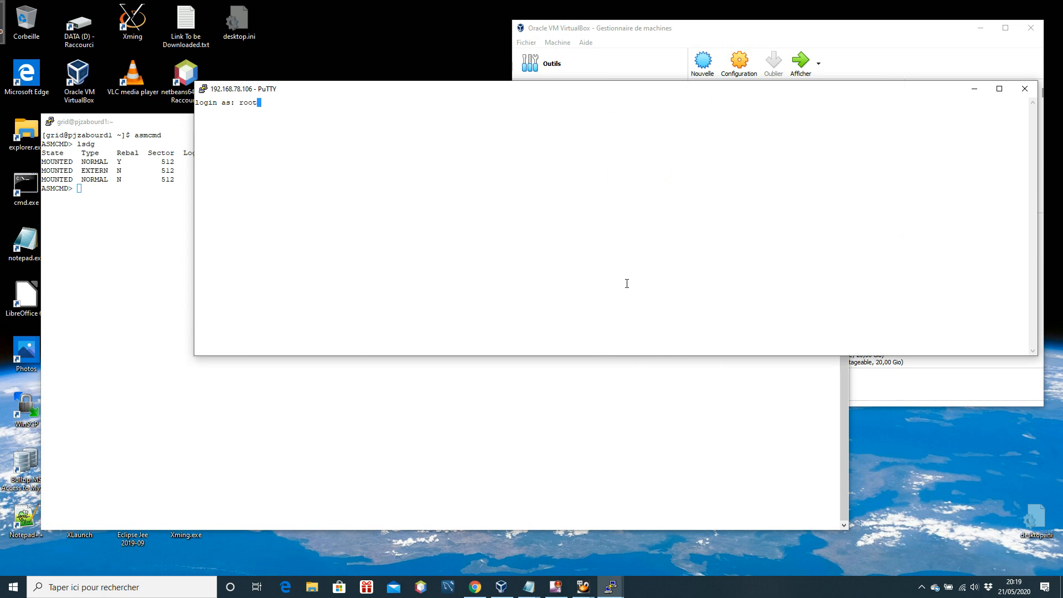
{"action": "key", "text": "Return"}
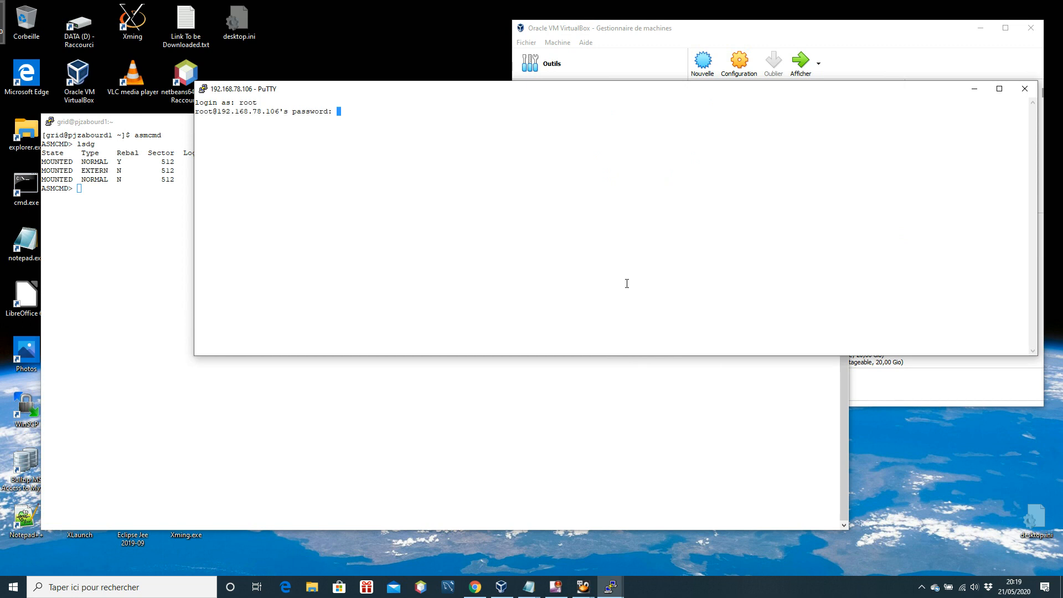
{"action": "key", "text": "Return"}
{"action": "mouse_move", "coordinate": [432, 95]}
{"action": "left_mouse_down"}
{"action": "mouse_move", "coordinate": [546, 114]}
{"action": "mouse_move", "coordinate": [425, 88]}
{"action": "left_mouse_up"}
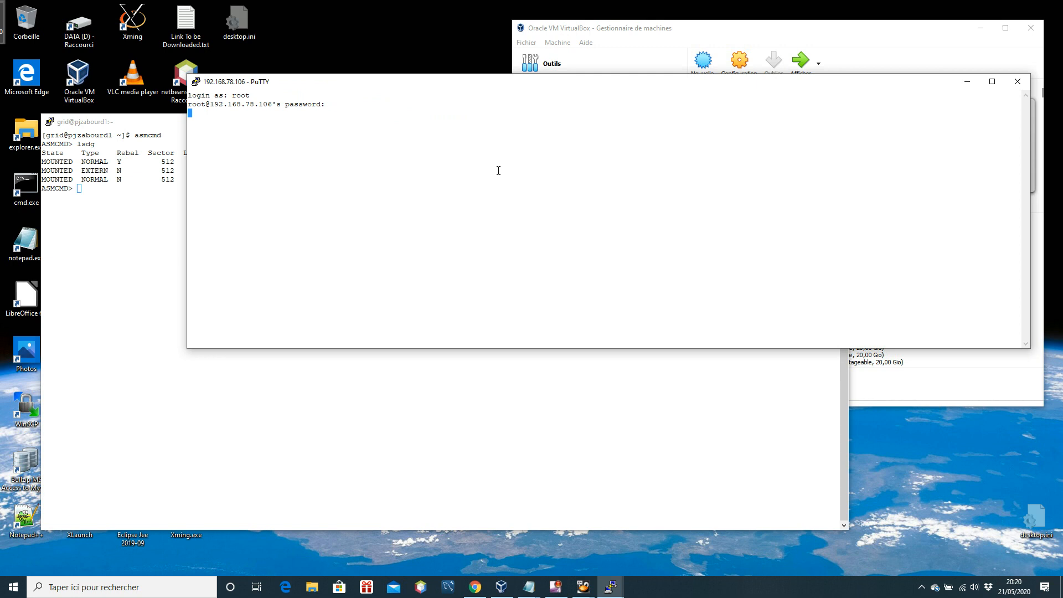
Switch the second node's root session to the grid user with su - grid
{"action": "key", "text": "Return"}
{"action": "key", "text": "Return"}
{"action": "type", "text": "su - grid"}
{"action": "key", "text": "Return"}
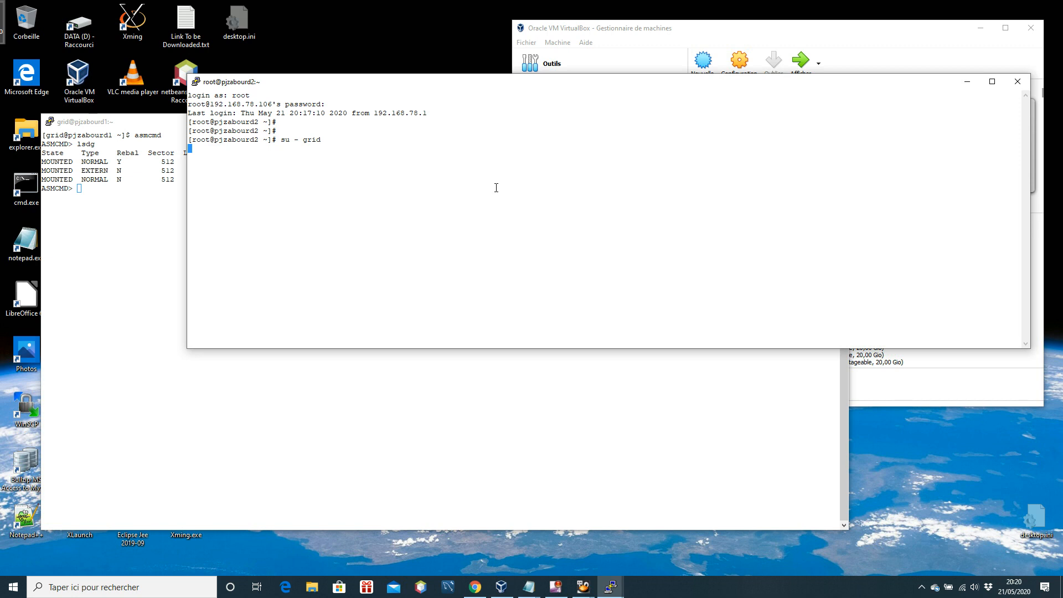
Make the second node's terminal taller, start asmcmd, and list the disk groups with lsdg
{"action": "left_click_drag", "start_coordinate": [524, 348], "coordinate": [524, 375]}
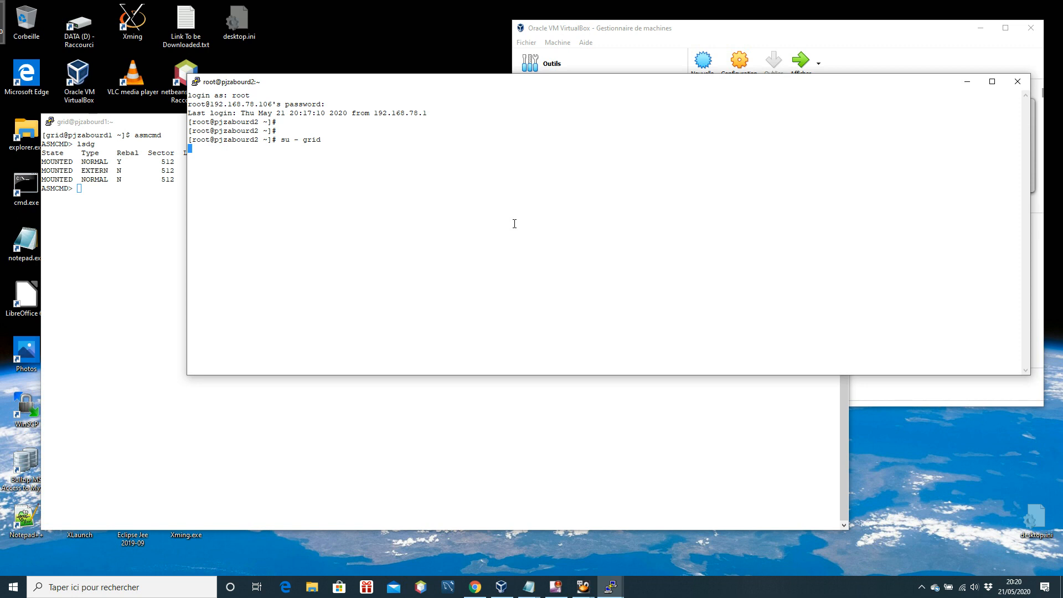
{"action": "type", "text": "asmcmd"}
{"action": "key", "text": "Return"}
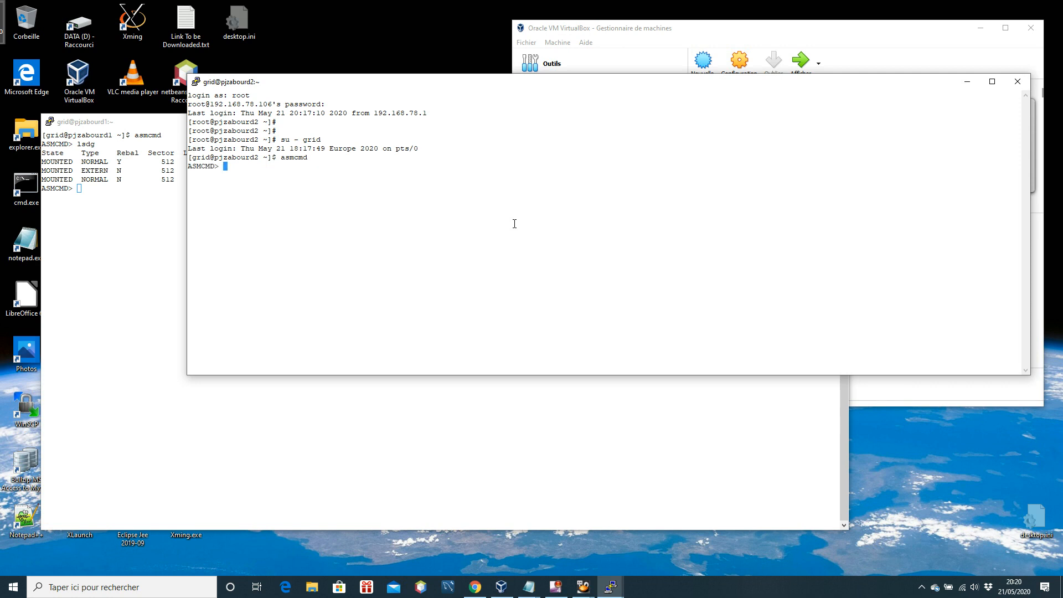
{"action": "type", "text": "lsdg"}
{"action": "key", "text": "Return"}
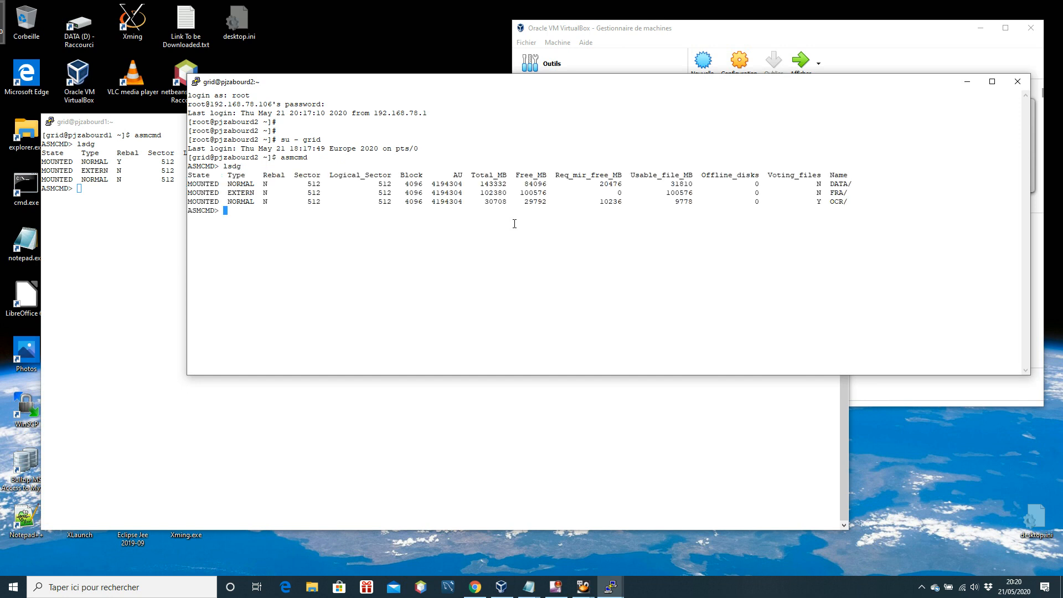
Compare the DATA disk group's Total_MB between both nodes' terminals, highlighting the value and moving the second window as needed
{"action": "left_click_drag", "start_coordinate": [476, 183], "coordinate": [512, 184]}
{"action": "left_click", "coordinate": [497, 183]}
{"action": "left_click_drag", "start_coordinate": [871, 187], "coordinate": [477, 183]}
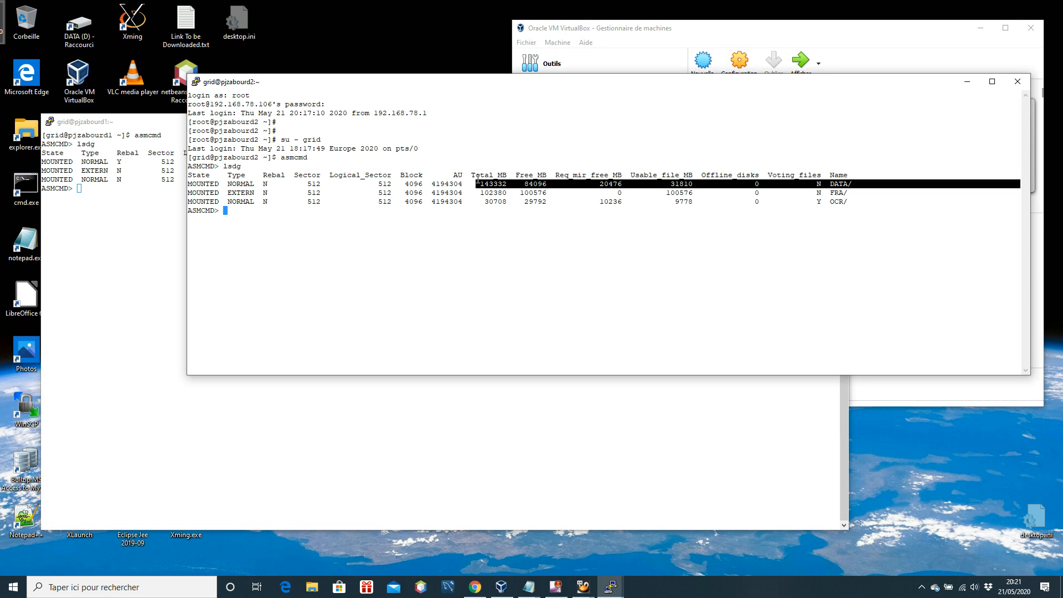
{"action": "left_click", "coordinate": [159, 128]}
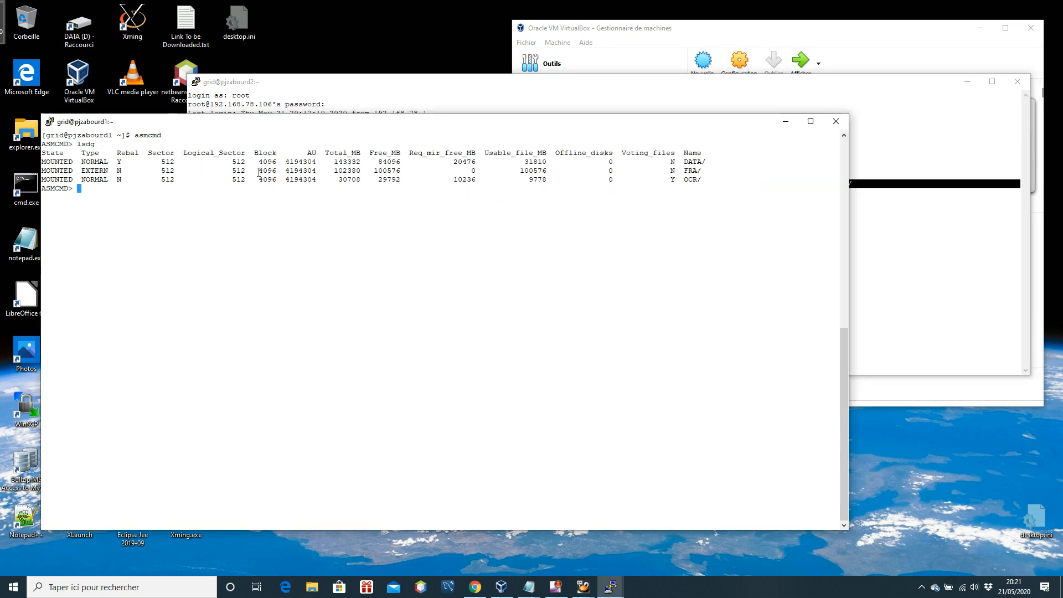
{"action": "double_click", "coordinate": [338, 162]}
{"action": "left_click_drag", "start_coordinate": [413, 81], "coordinate": [661, 74]}
{"action": "double_click", "coordinate": [731, 177]}
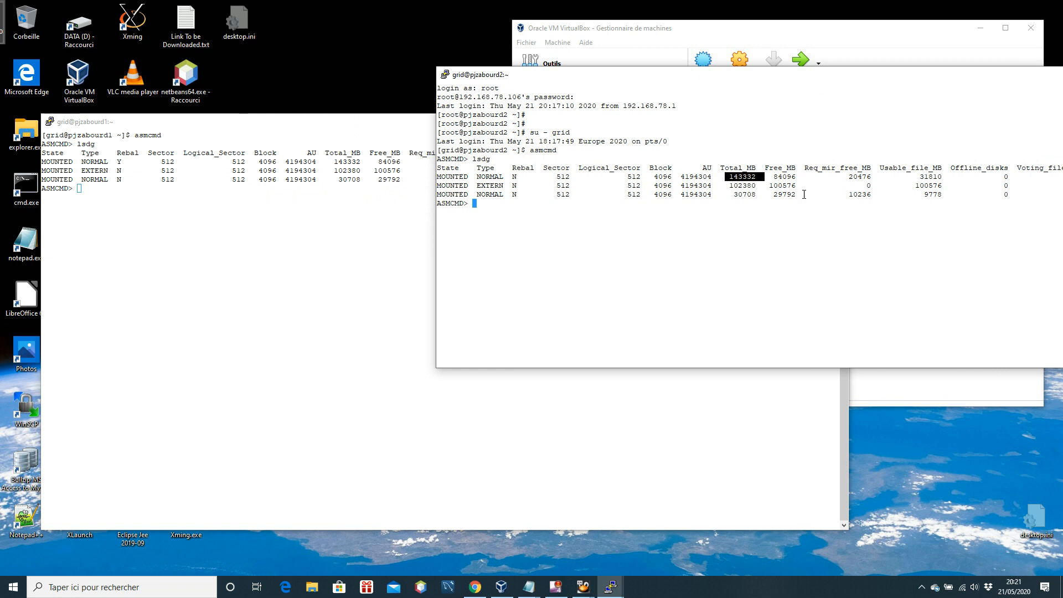
{"action": "left_click_drag", "start_coordinate": [755, 80], "coordinate": [485, 48]}
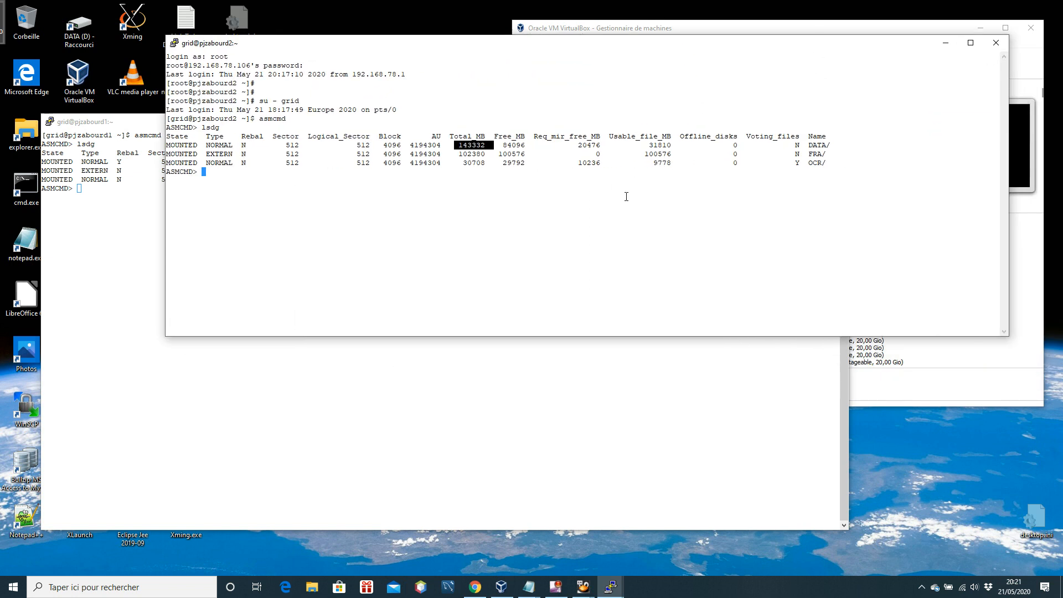